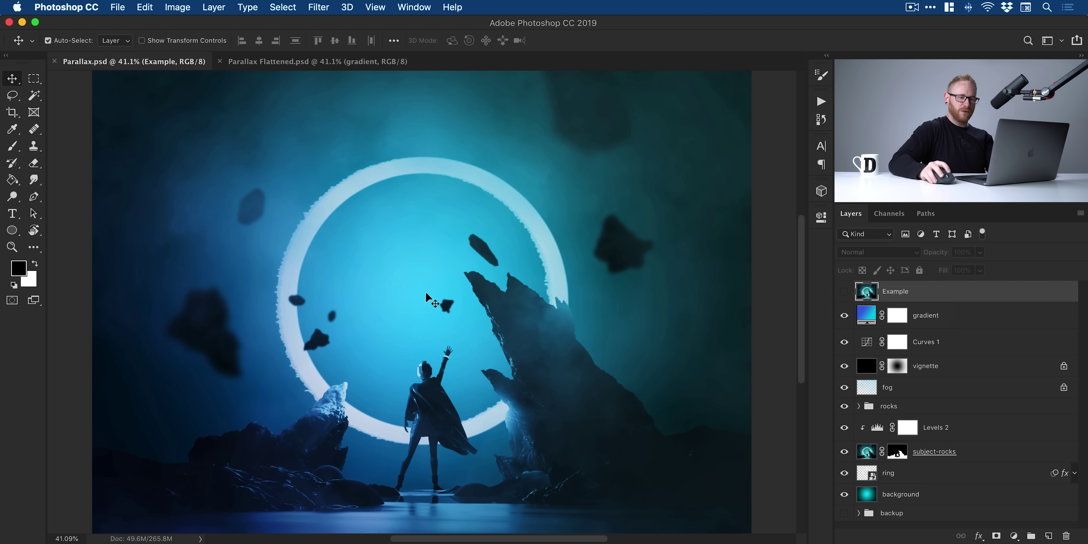
Reveal the Example reference layer in Parallax.psd and delete it.
click(846, 295)
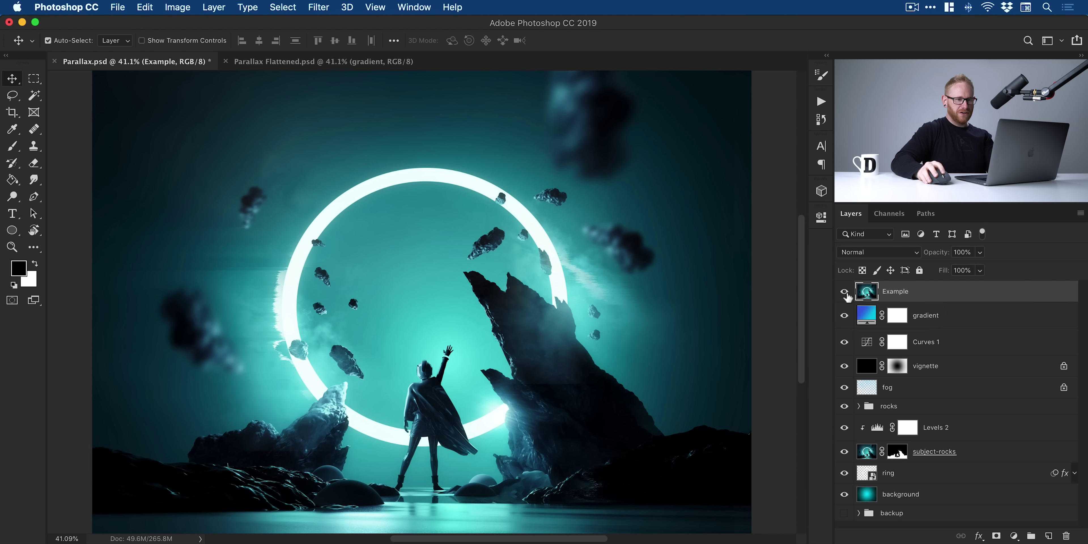
key(Delete)
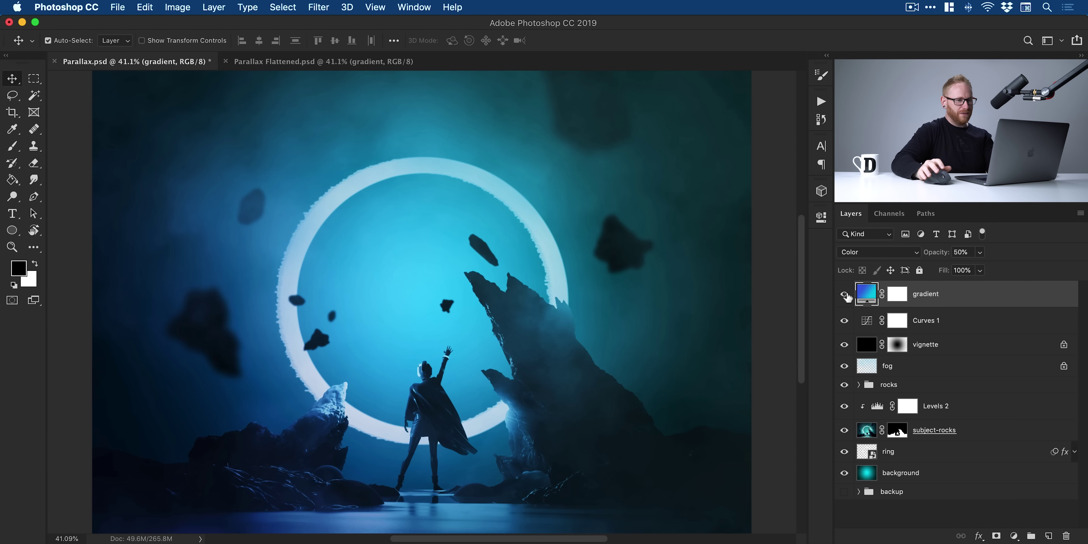
Isolate the background layer, reveal the ring layer and inspect the ring's effects and smart filters.
drag(845, 294, 844, 477)
click(844, 476)
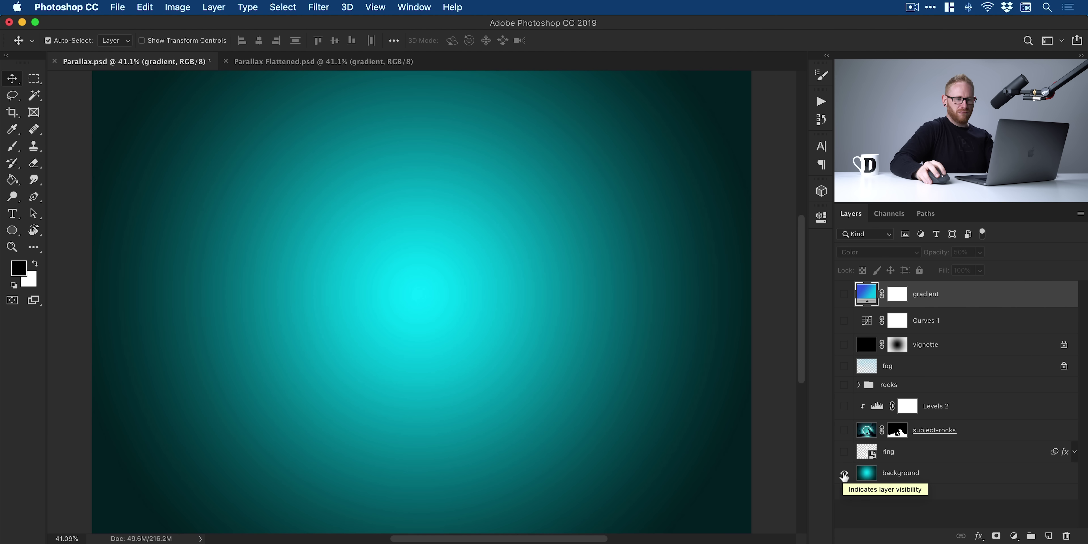
click(843, 451)
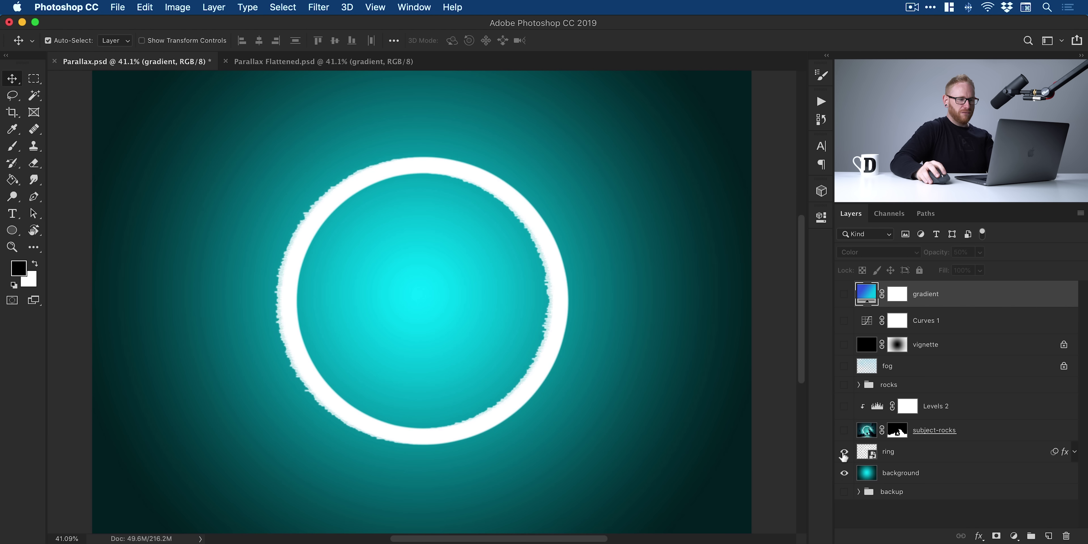
click(1073, 452)
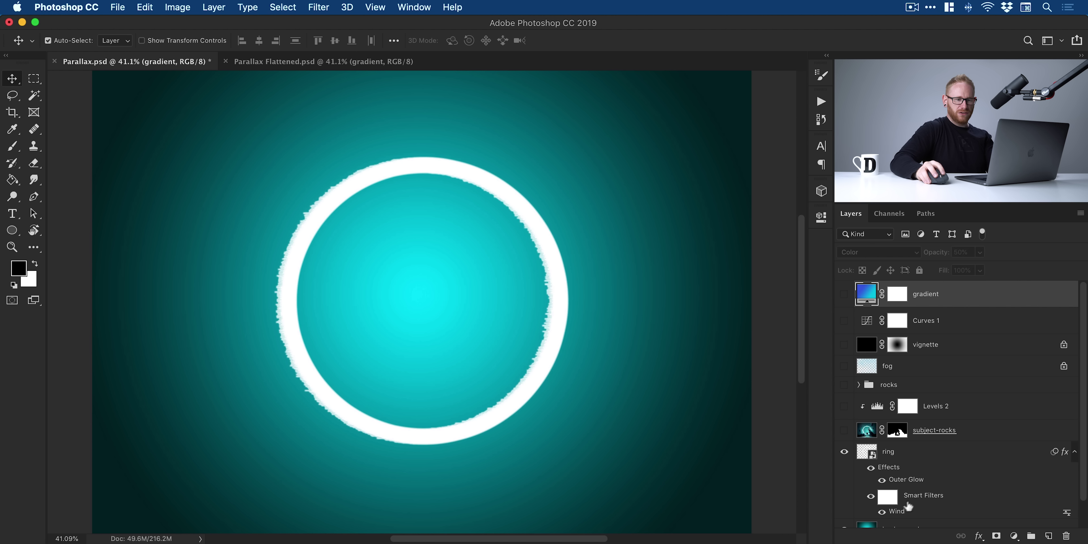
click(1074, 453)
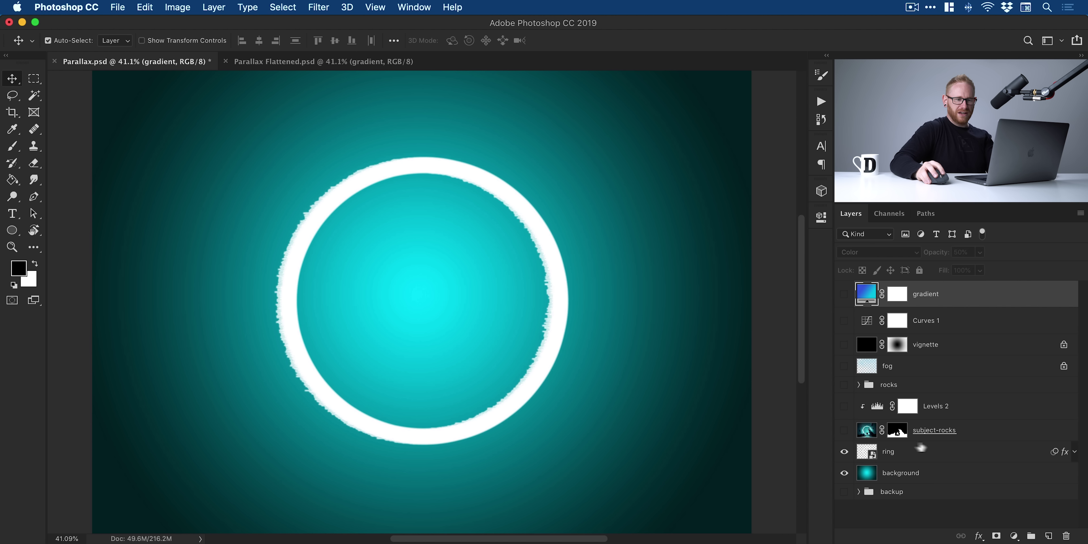
Reveal the subject-rocks layer and compare it with its layer mask disabled and enabled.
click(843, 430)
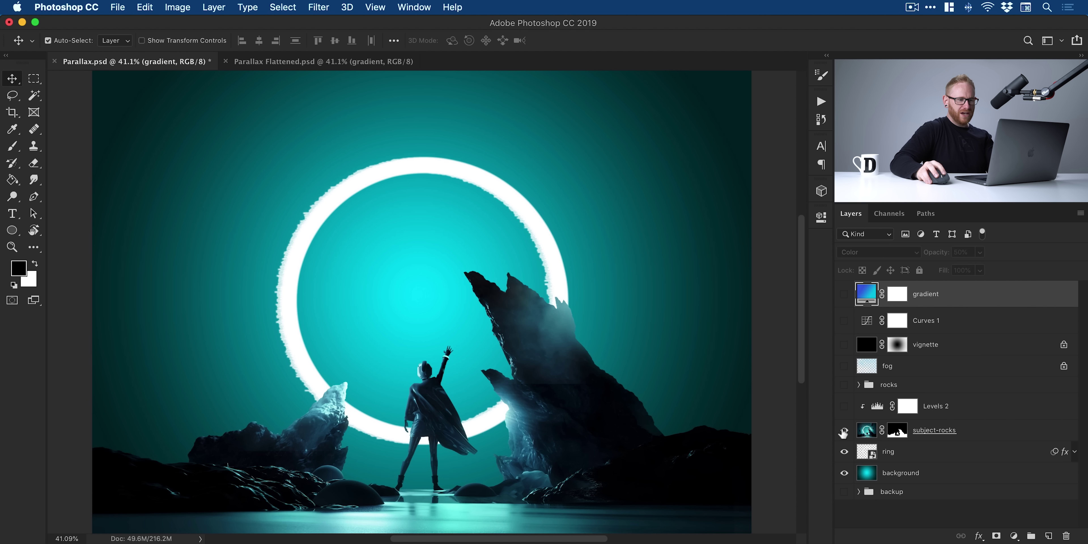
shift+click(896, 433)
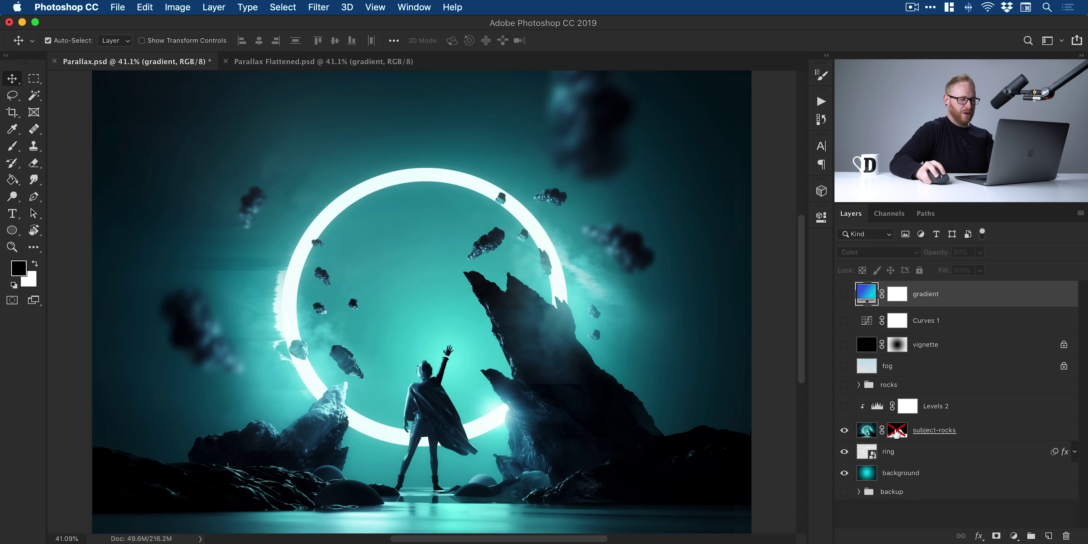
shift+click(896, 434)
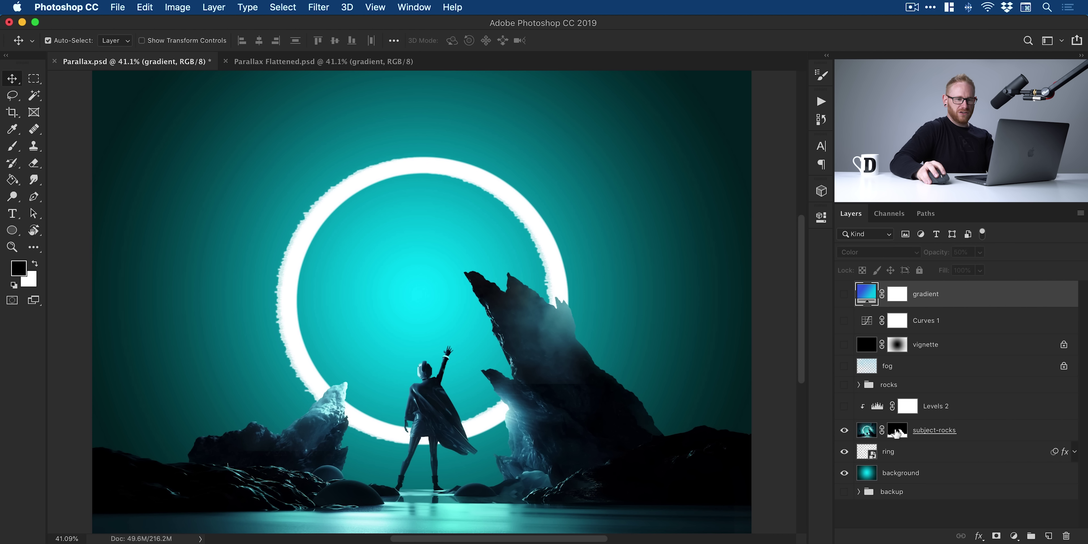
Reveal the Levels 2 adjustment and the rocks group, and examine the group's adjustments and nested rocks folder.
click(844, 408)
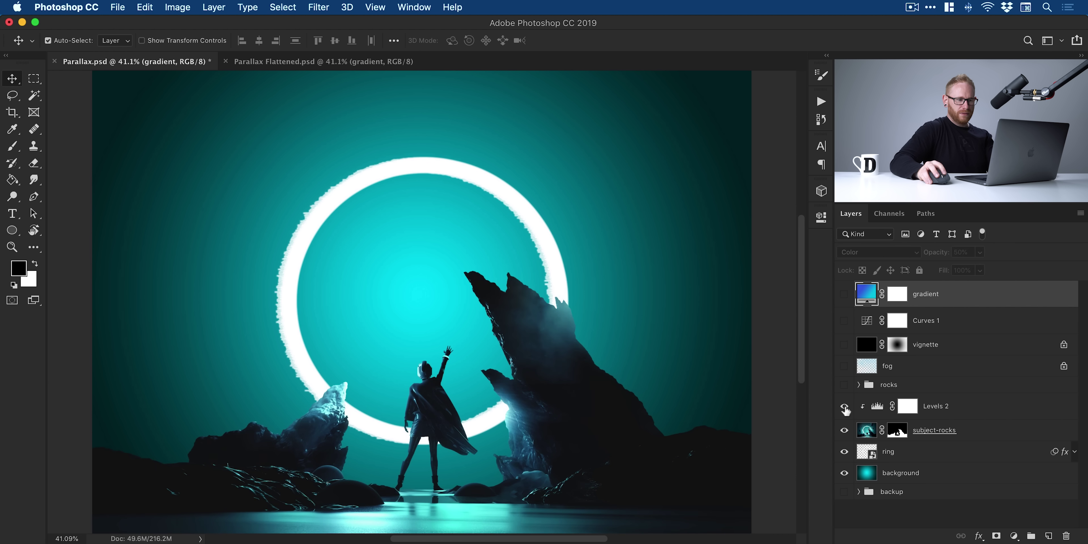
click(844, 385)
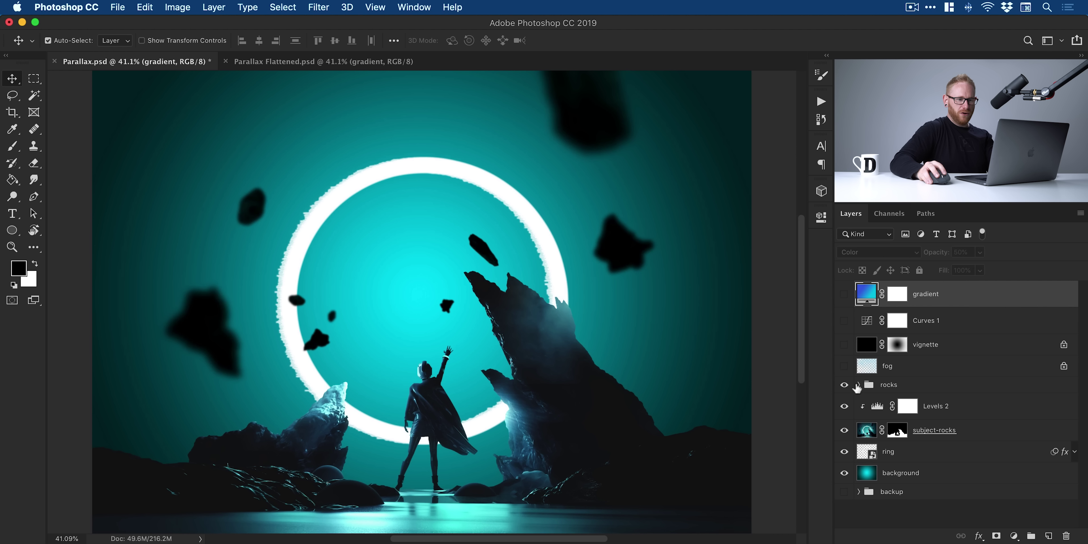
click(859, 385)
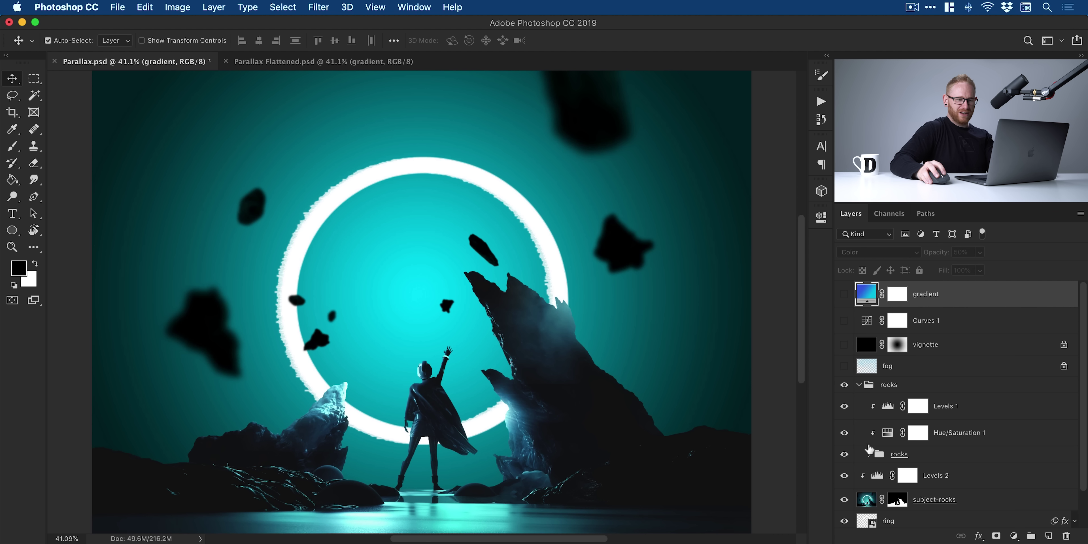
click(868, 454)
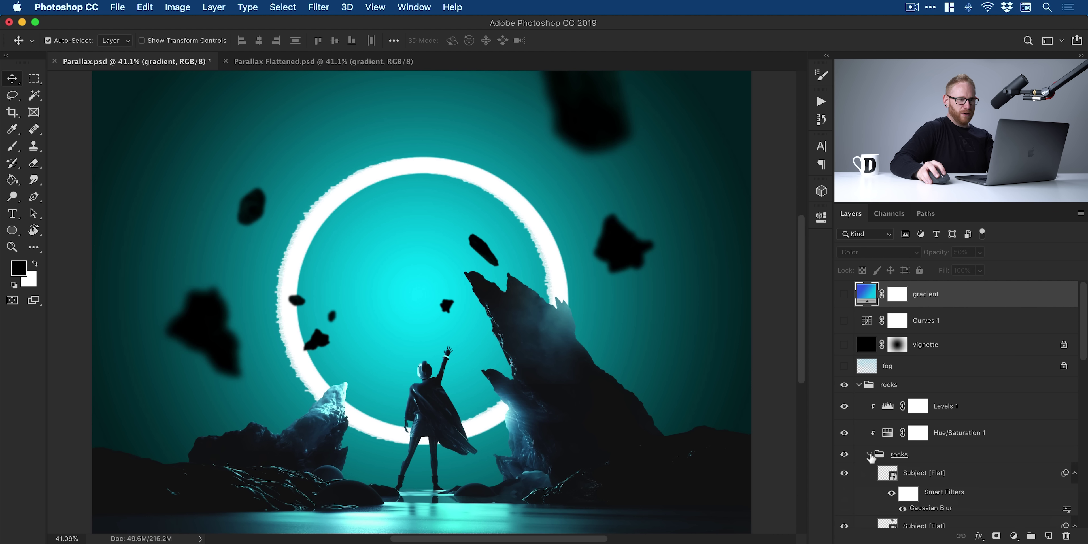
click(869, 455)
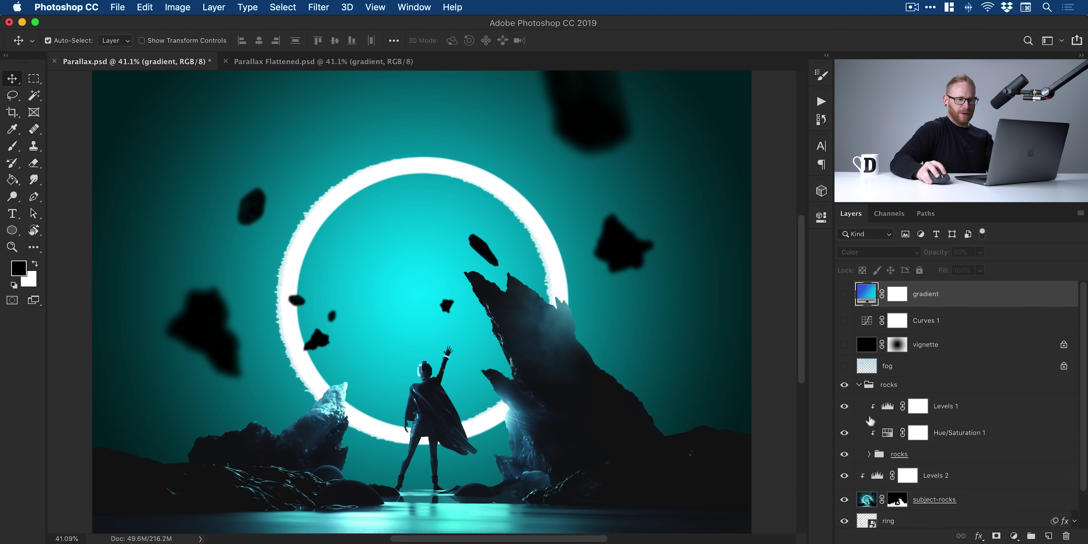
click(859, 386)
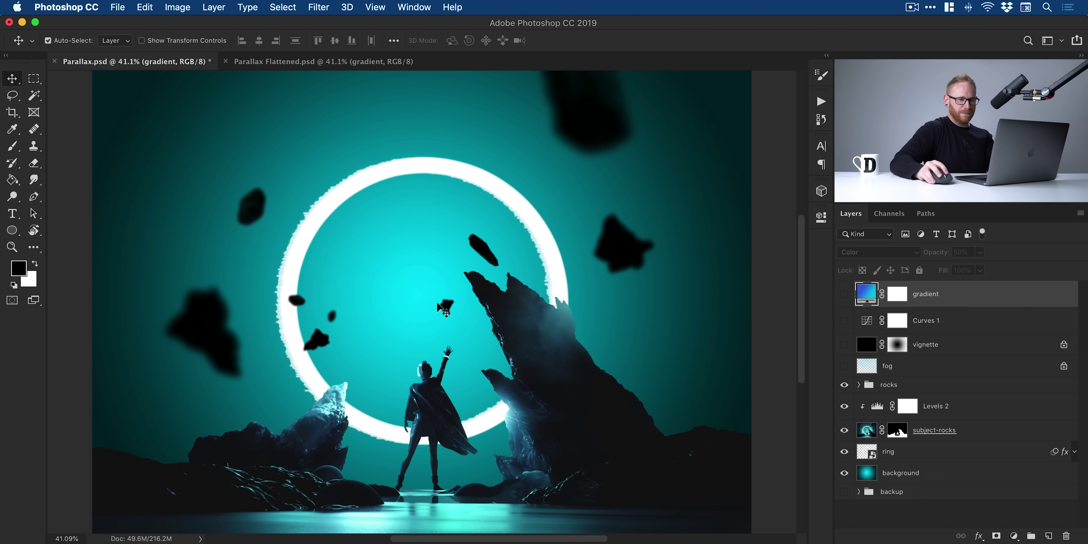
Reveal the fog, vignette, Curves 1 and gradient layers to view the complete composition.
click(845, 367)
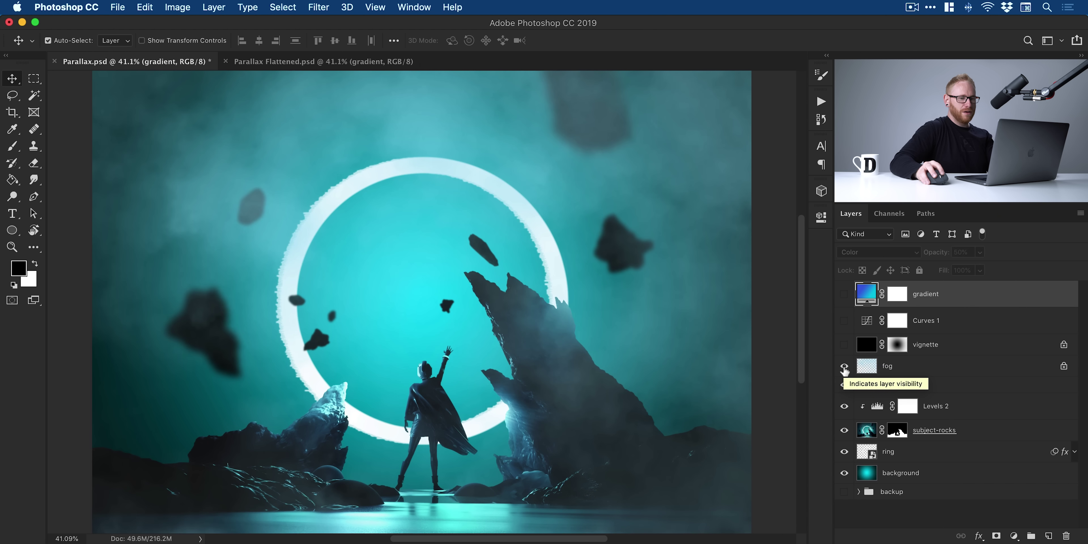
click(844, 347)
click(844, 322)
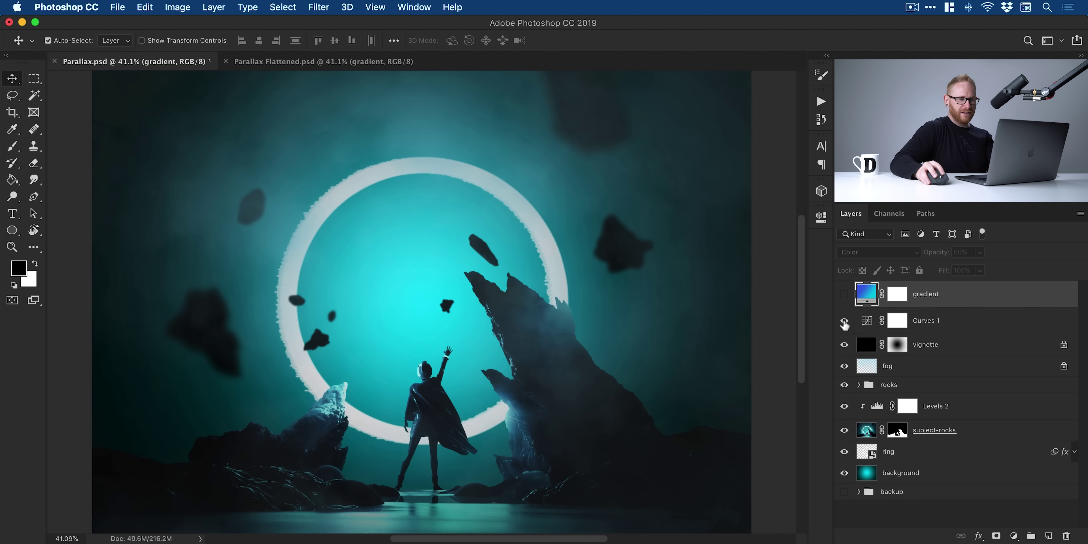
click(844, 296)
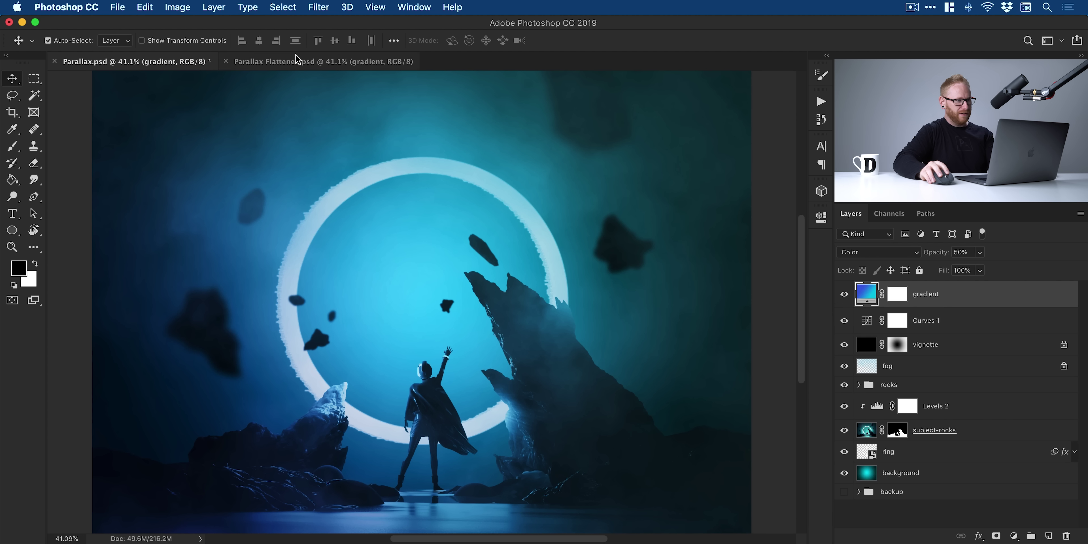
Switch to Parallax Flattened.psd and review its layers by hiding everything above the background and revealing them one by one up to gradient.
click(298, 61)
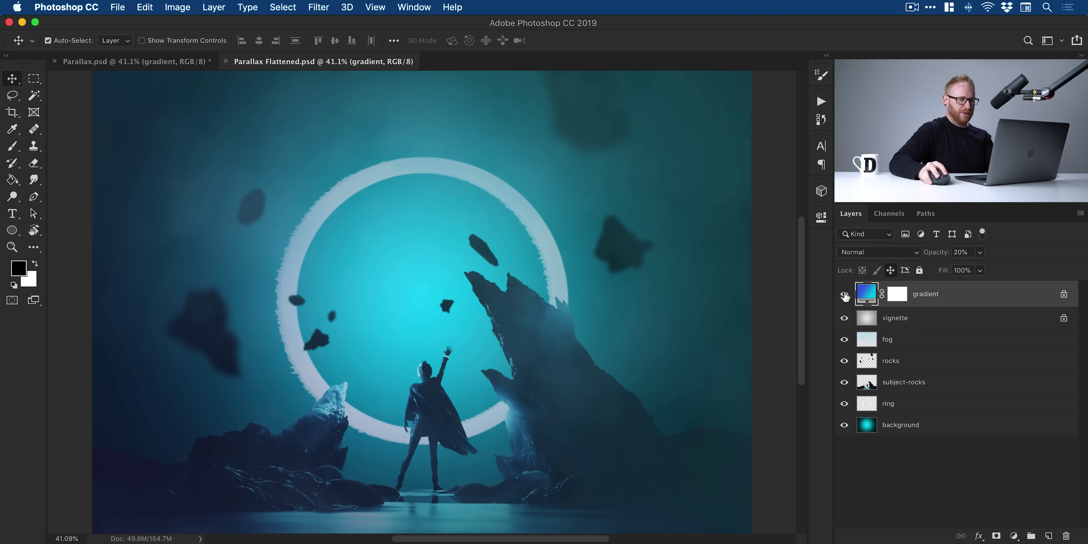
drag(845, 297, 846, 402)
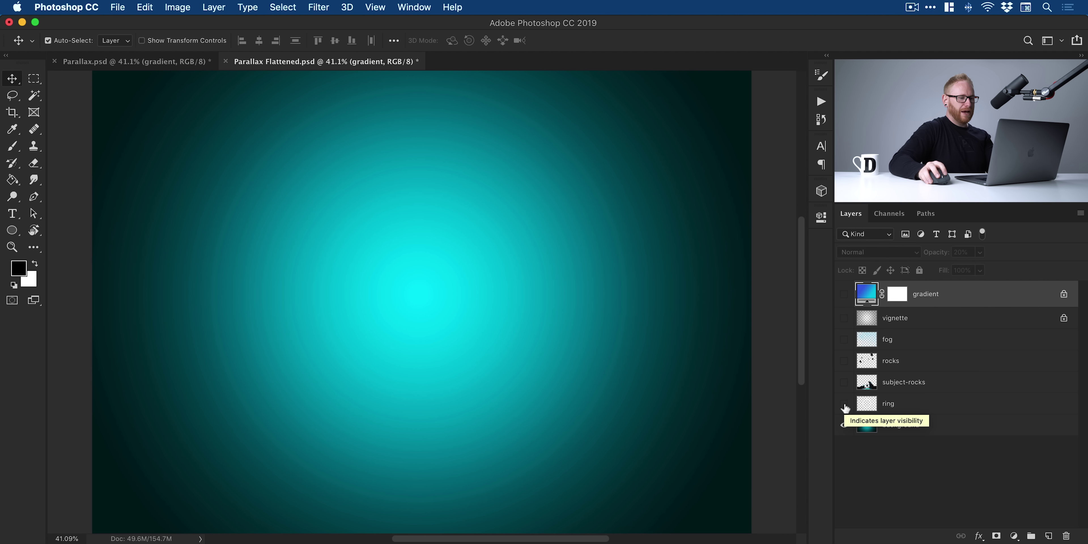
click(845, 404)
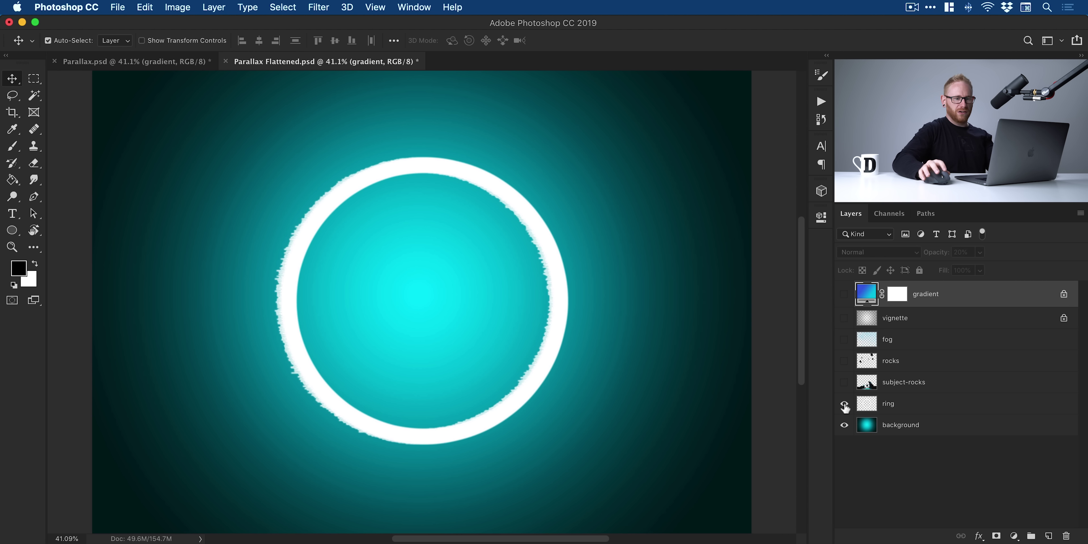
click(843, 382)
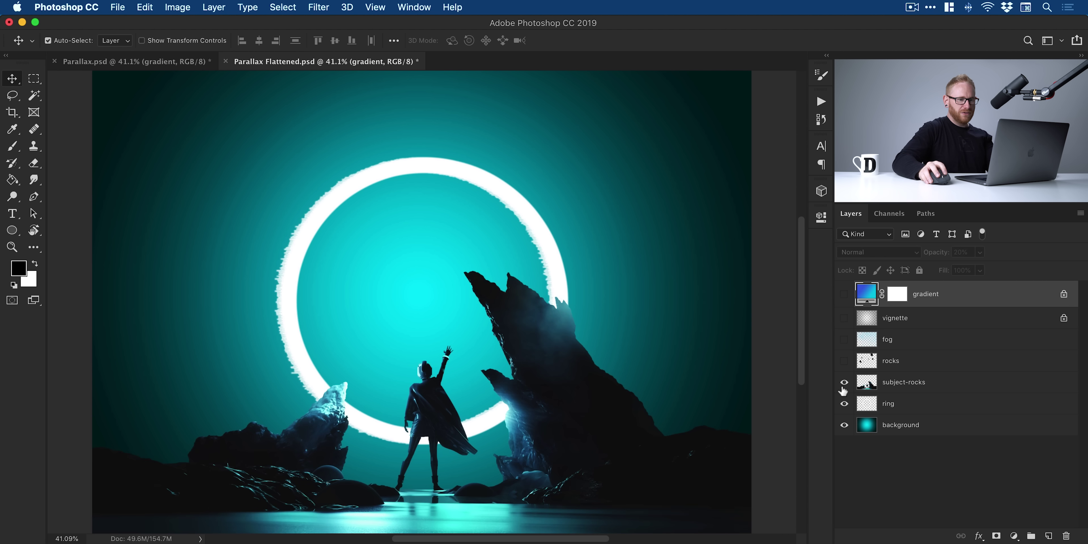
click(843, 361)
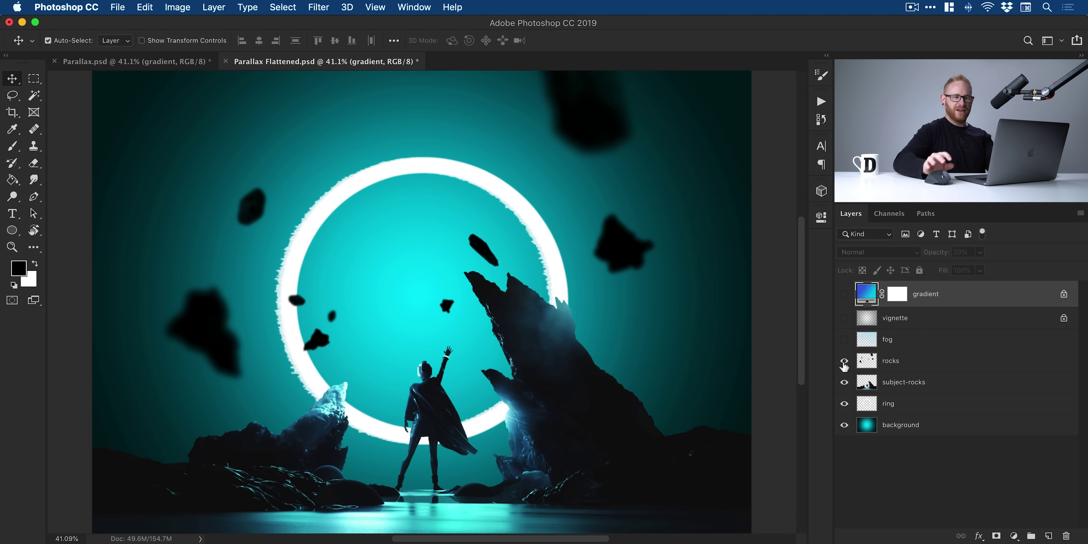
click(844, 340)
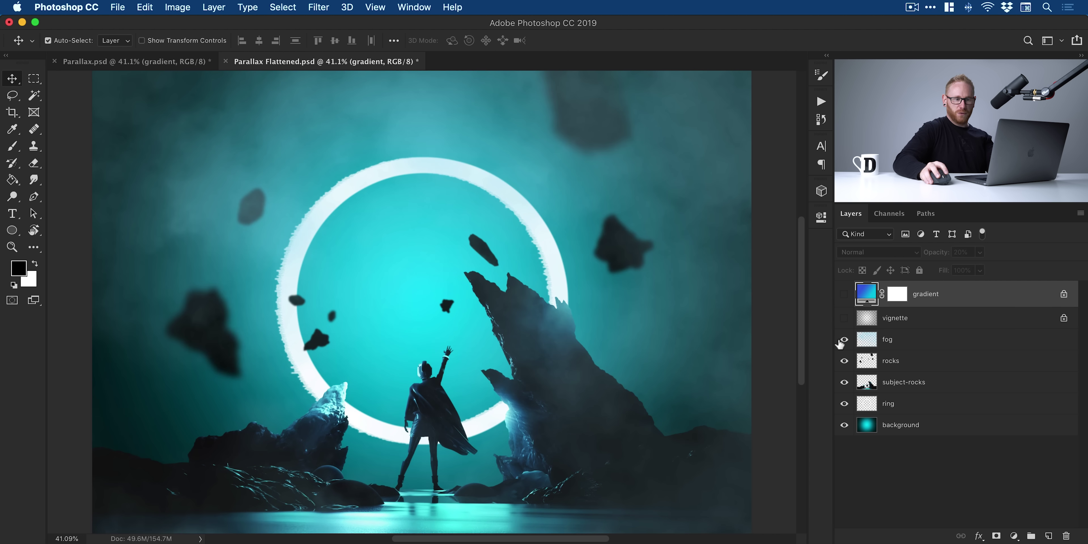
click(844, 319)
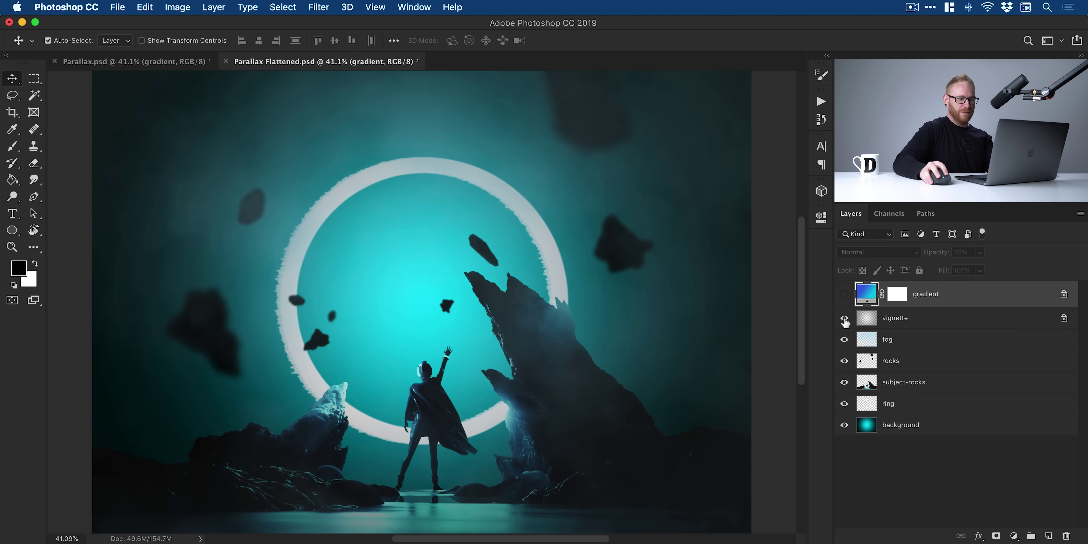
click(845, 295)
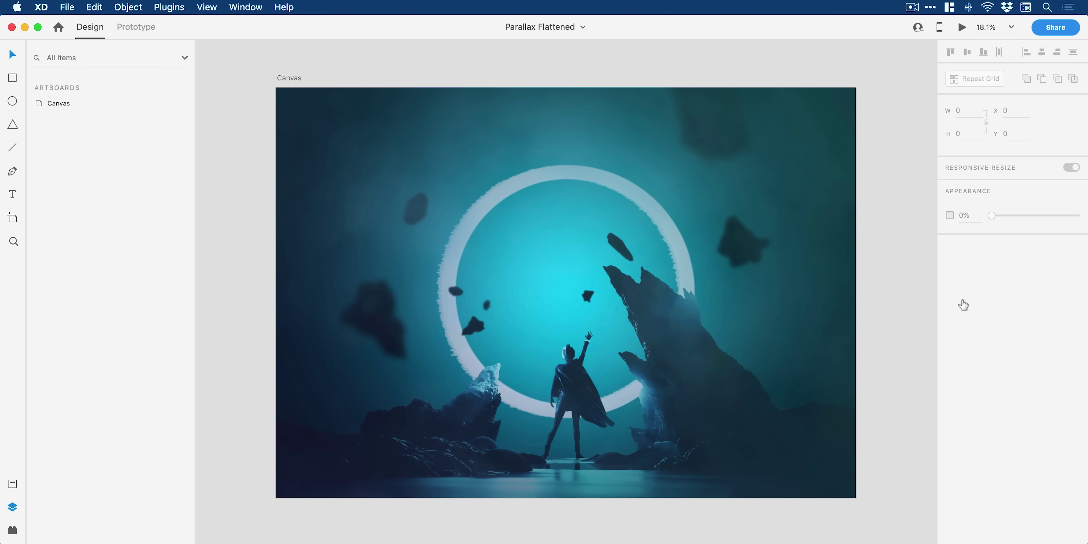
In Adobe XD, hide the gradient and vignette layers of the Canvas artboard.
click(401, 284)
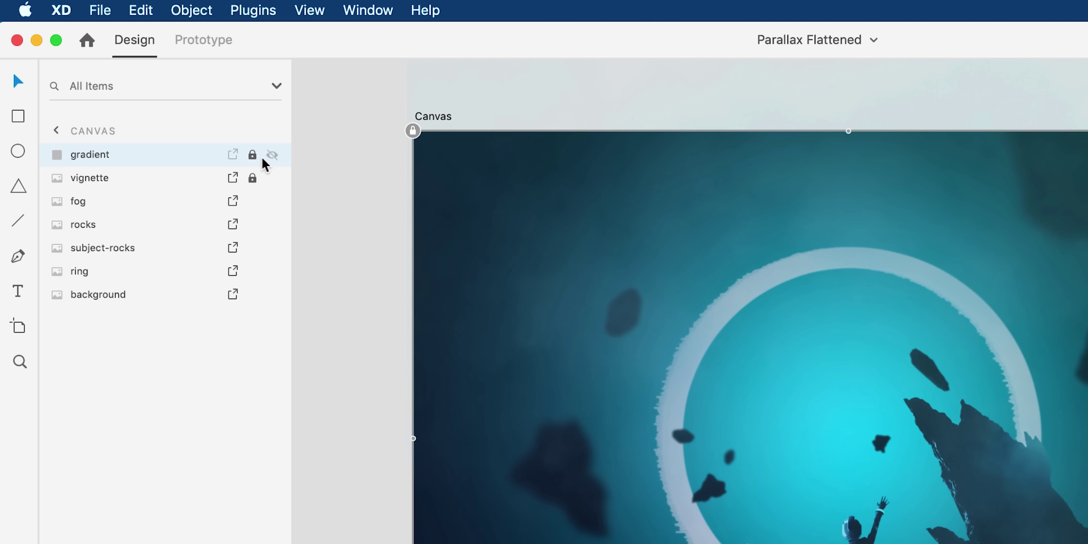
click(272, 160)
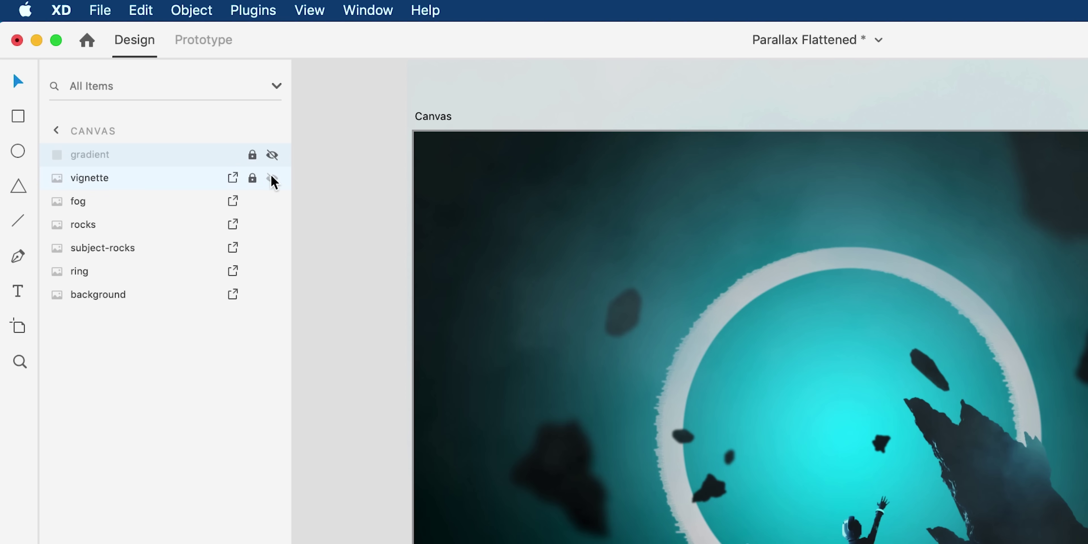
click(272, 177)
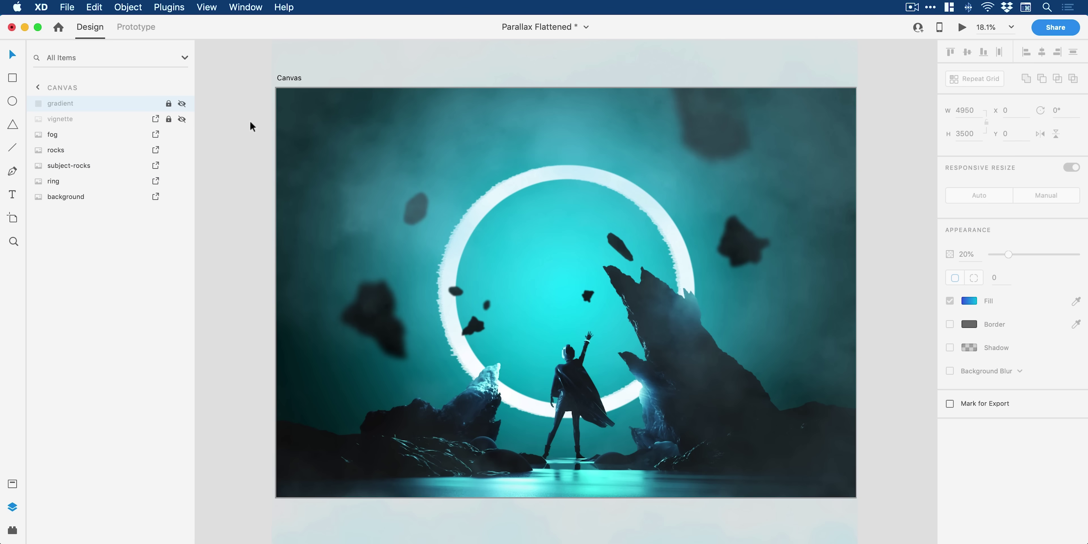
Rename the Canvas artboard as "Before Parallax".
double_click(287, 78)
text(Before Pa)
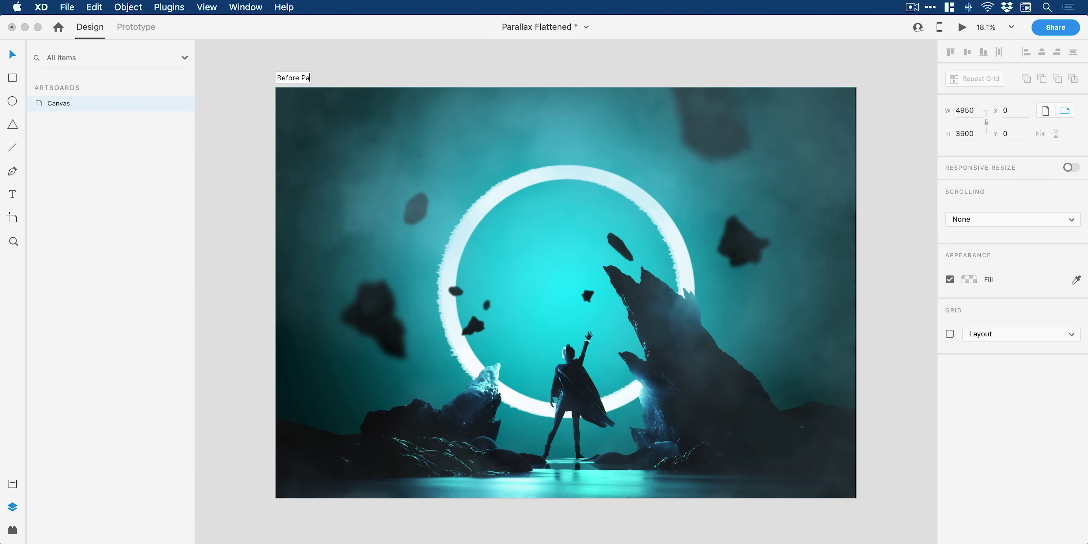
key(Return)
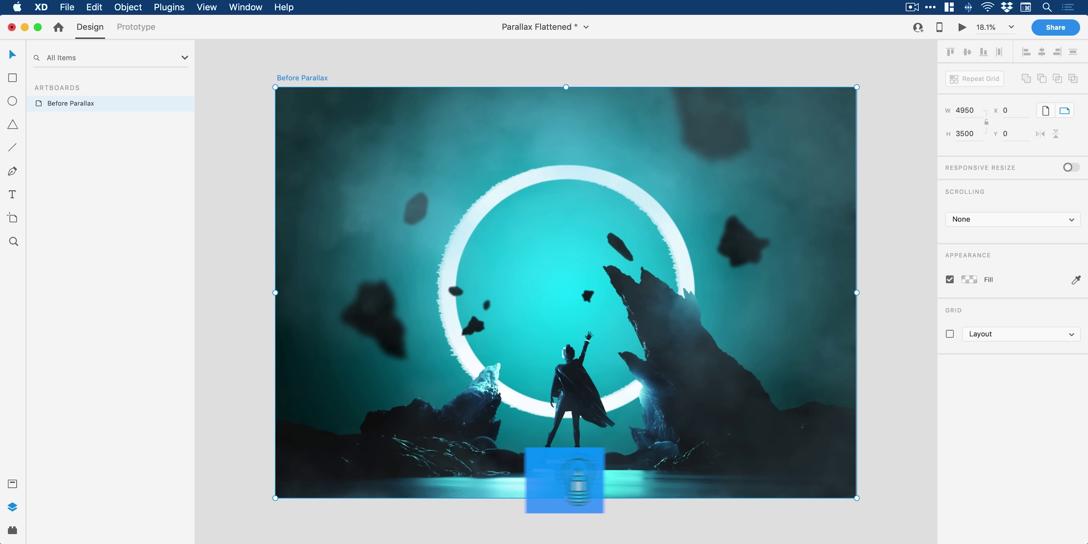
Duplicate the Before Parallax artboard and rename the copy as "After Parallax".
key(super+d)
key(super+0)
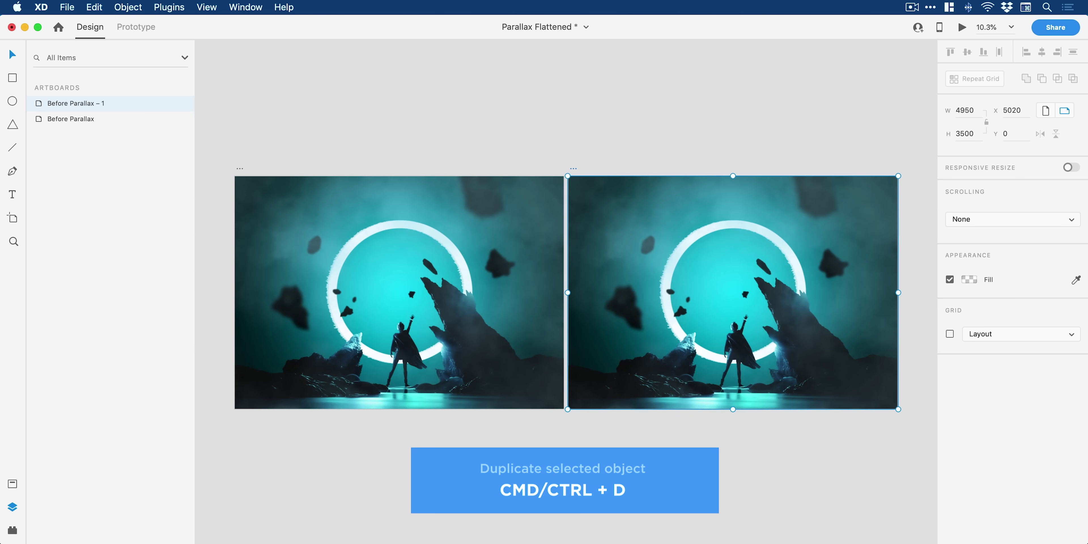
double_click(574, 167)
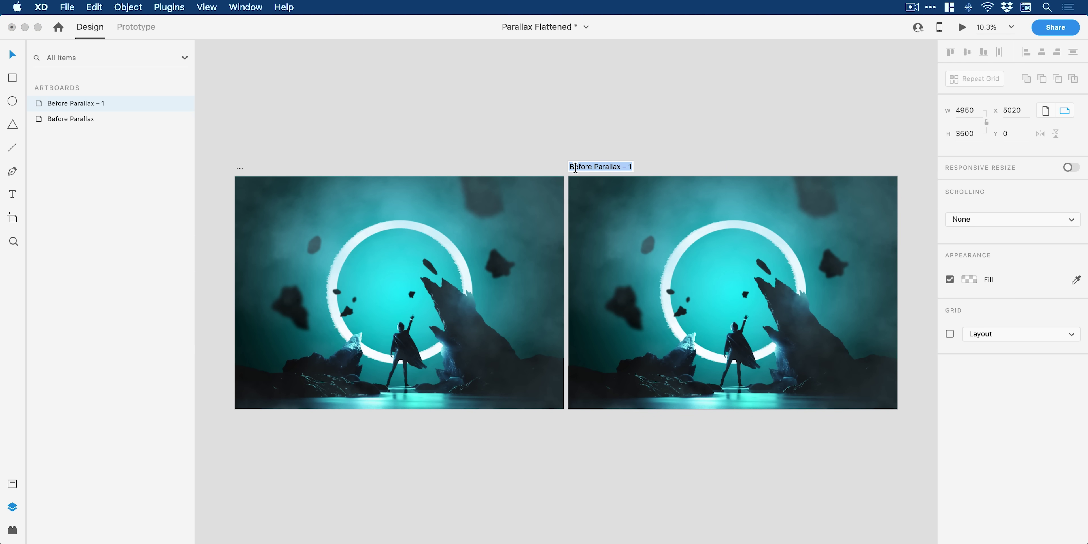
text(After Pa)
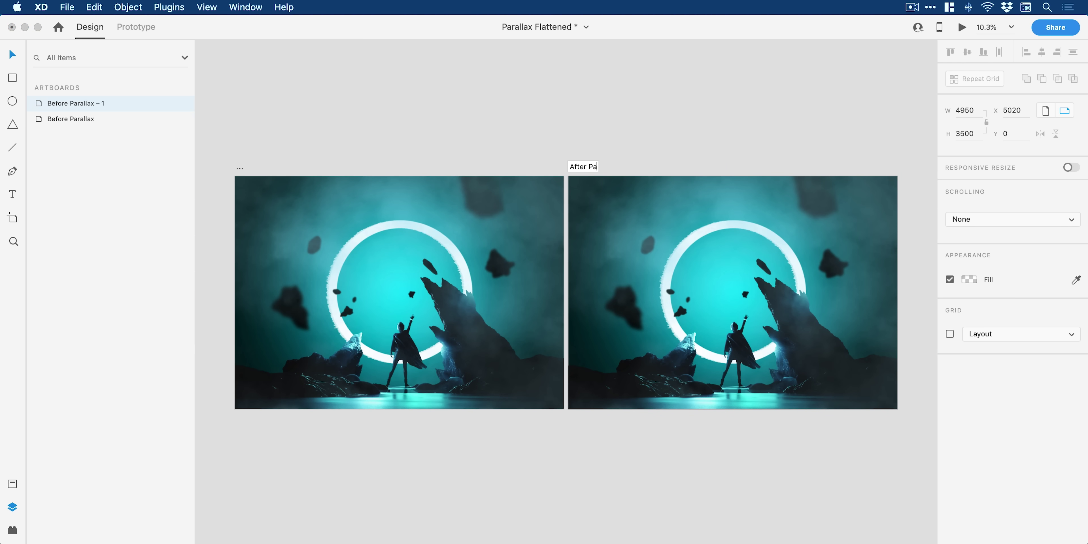
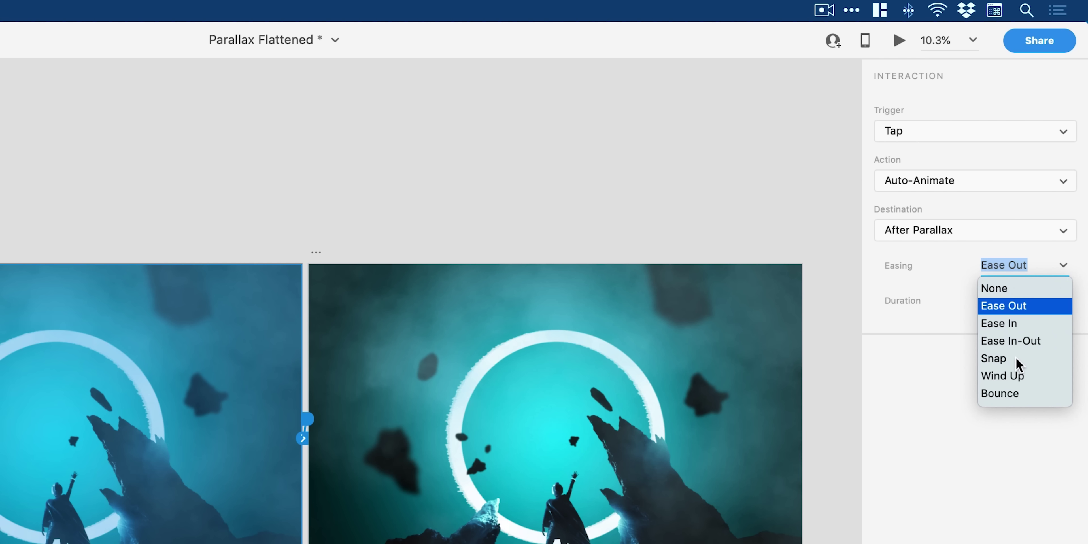
Set the Before Parallax tap interaction's easing to Ease In-Out and its duration to 1 s.
click(1018, 342)
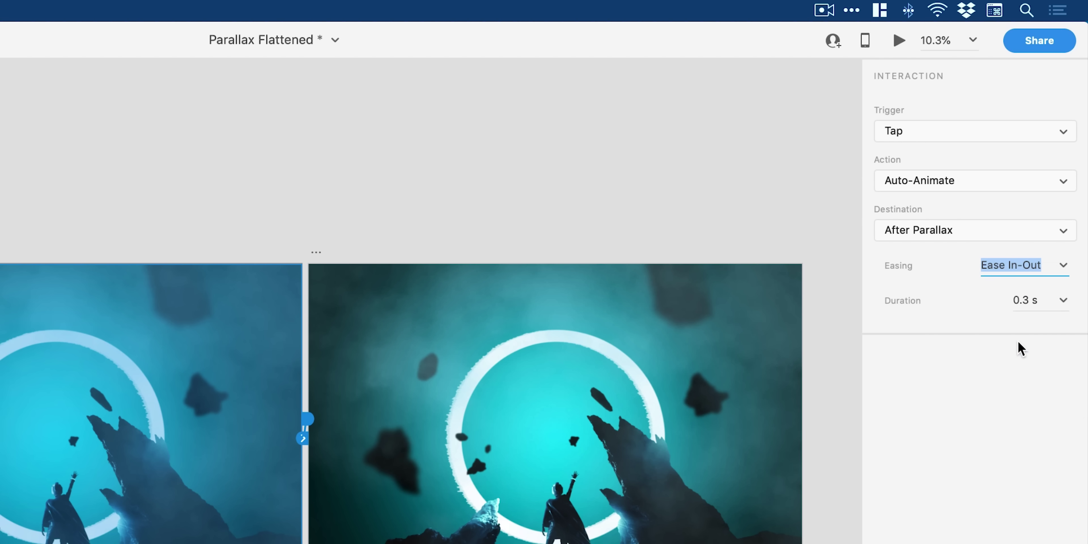
click(1039, 299)
text(1)
key(Return)
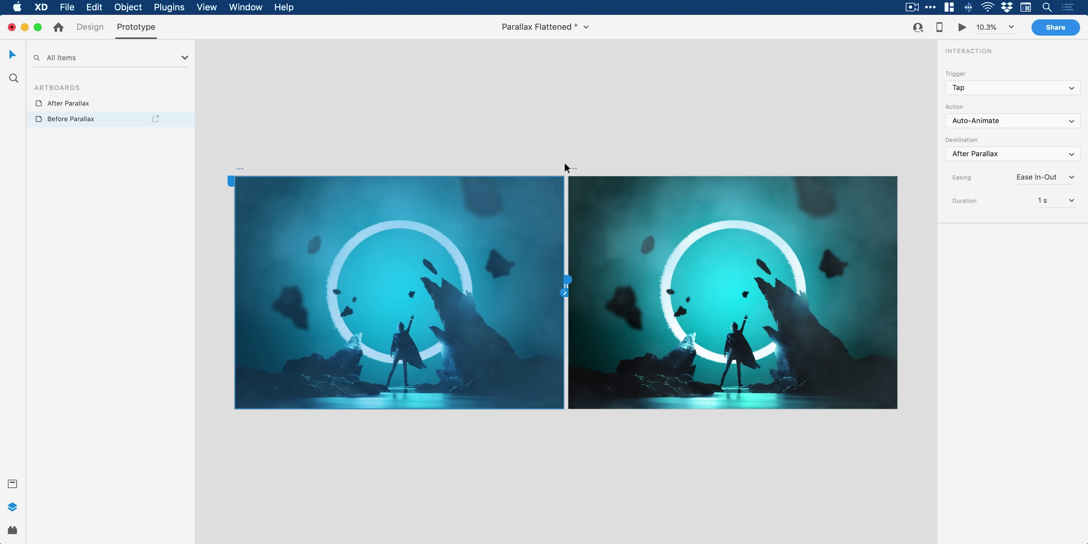
Link the After Parallax artboard back to Before Parallax with an auto-animated tap interaction.
click(573, 170)
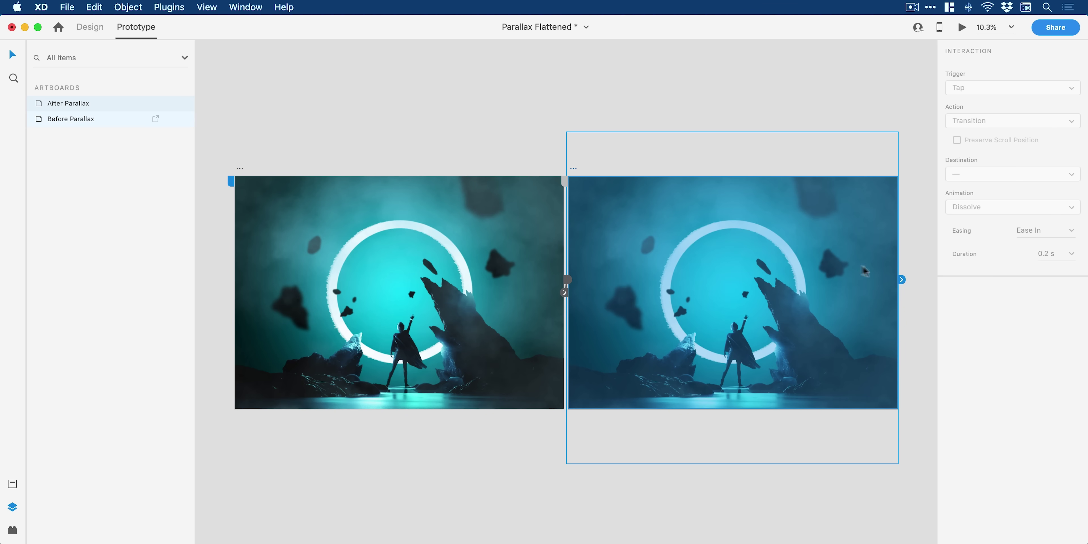
drag(901, 279, 481, 226)
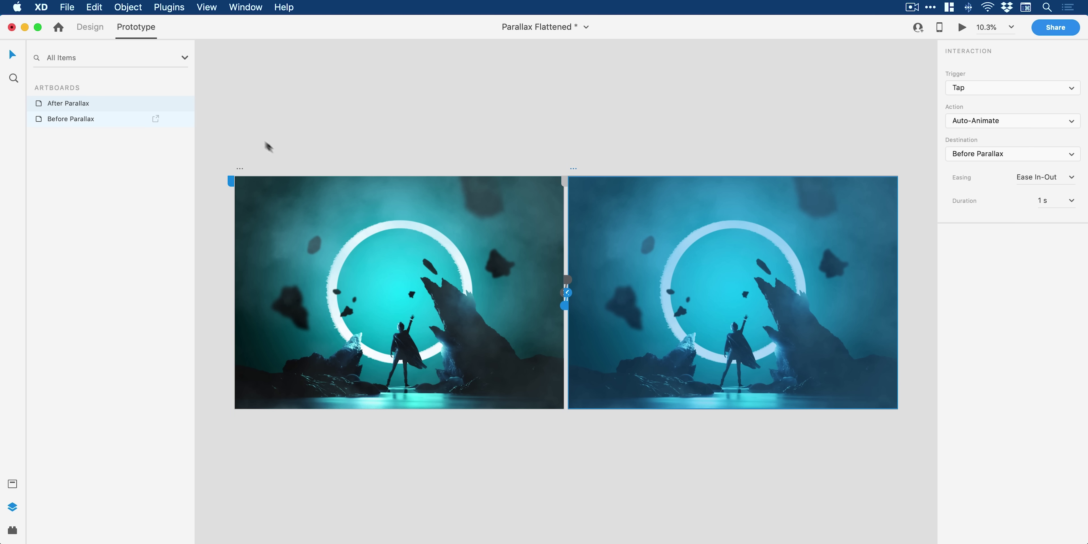
Return to design mode and move the fog layer of the Before Parallax artboard straight up to about Y -1312.
click(90, 28)
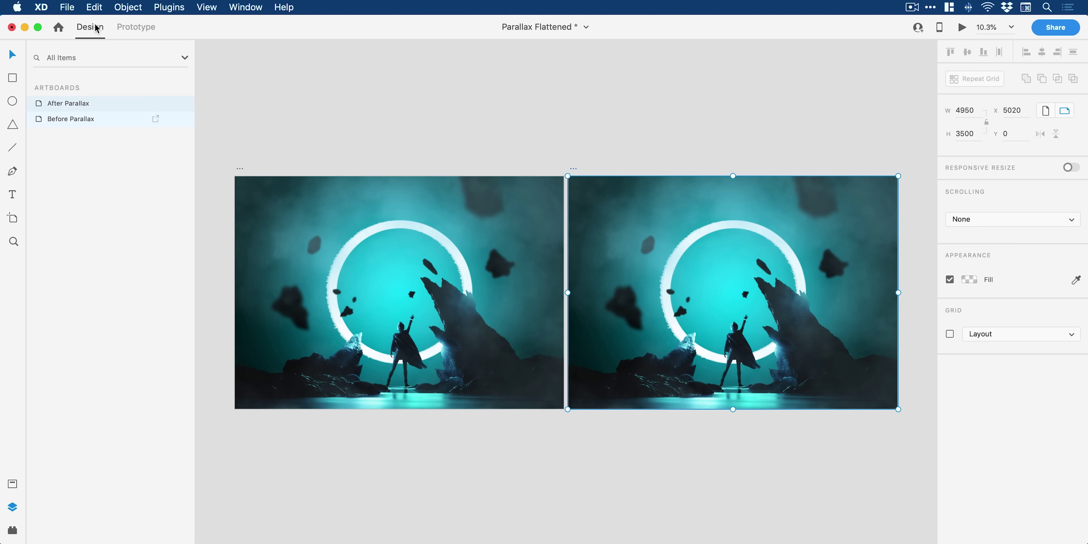
click(308, 124)
click(322, 278)
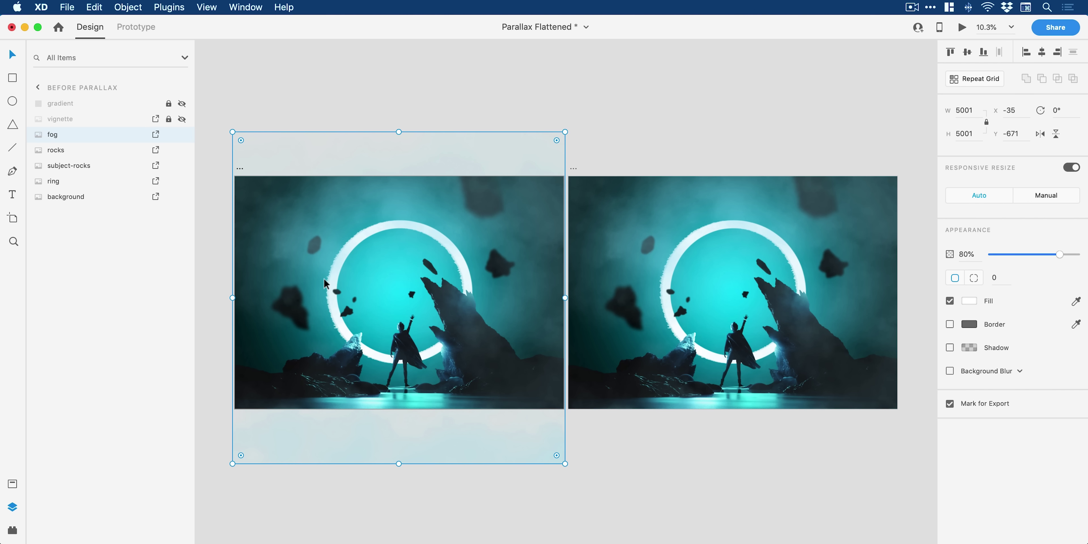
drag(329, 212, 322, 168)
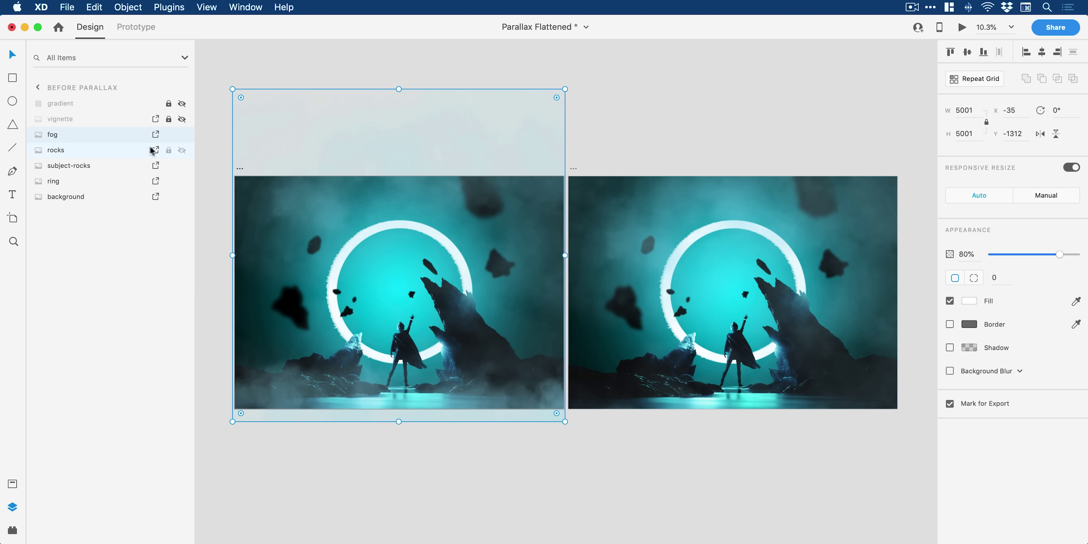
Move the rocks layer of the Before Parallax artboard straight up to Y -780.
click(100, 151)
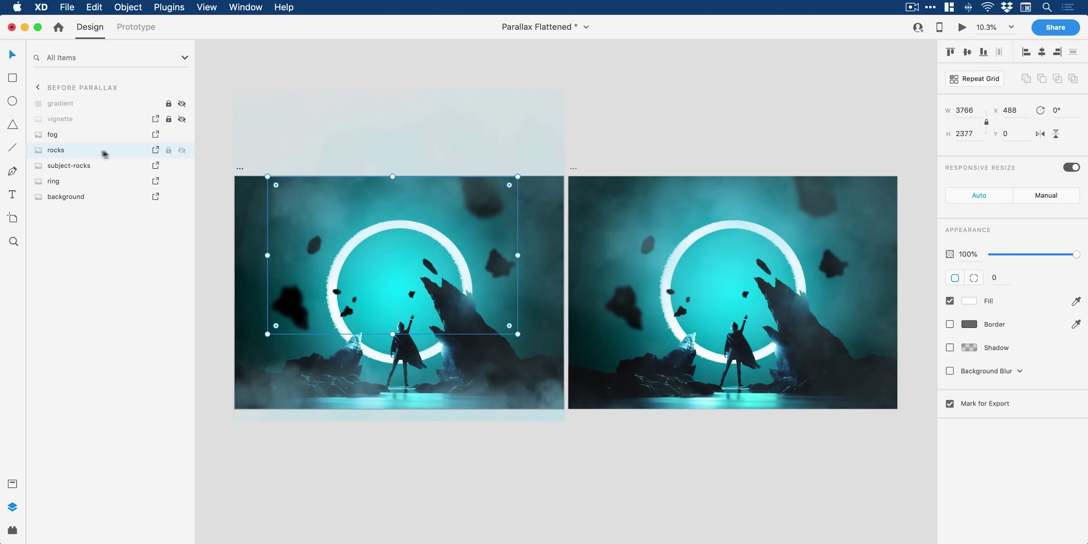
click(182, 135)
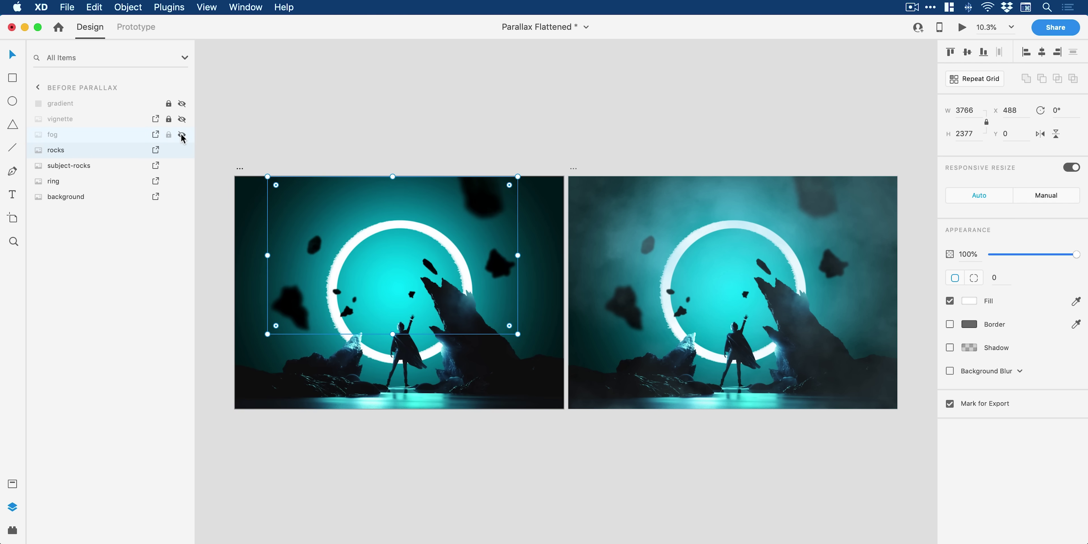
click(182, 135)
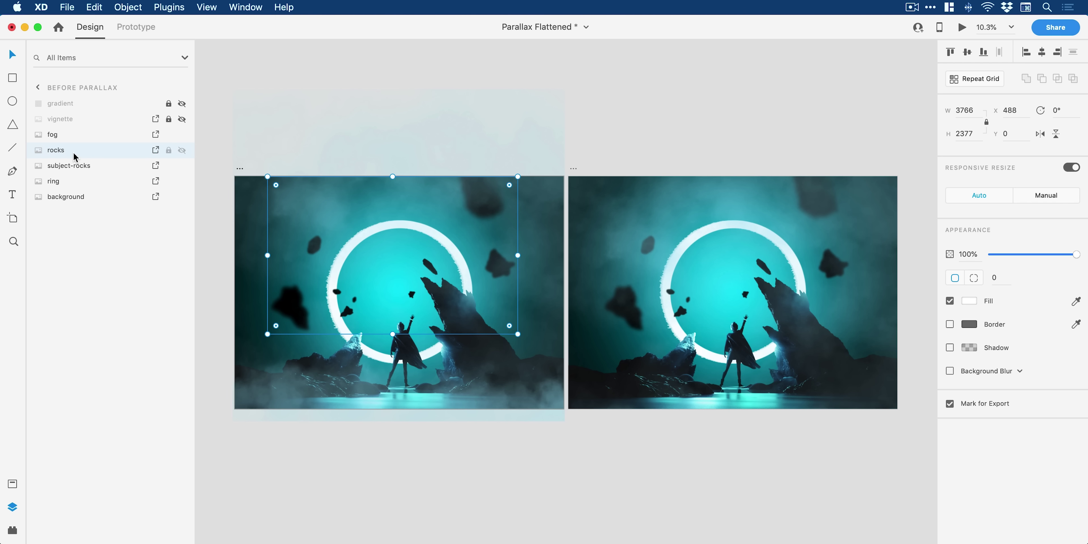
key(shift+Up)
key(shift+Up)
key(shift+Up)
key(shift+Up)
key(shift+Up)
key(shift+Up)
key(shift+Up)
key(shift+Up)
key(shift+Up)
key(shift+Up)
key(shift+Up)
key(shift+Up)
key(shift+Up)
key(shift+Up)
key(shift+Up)
key(shift+Up)
key(shift+Up)
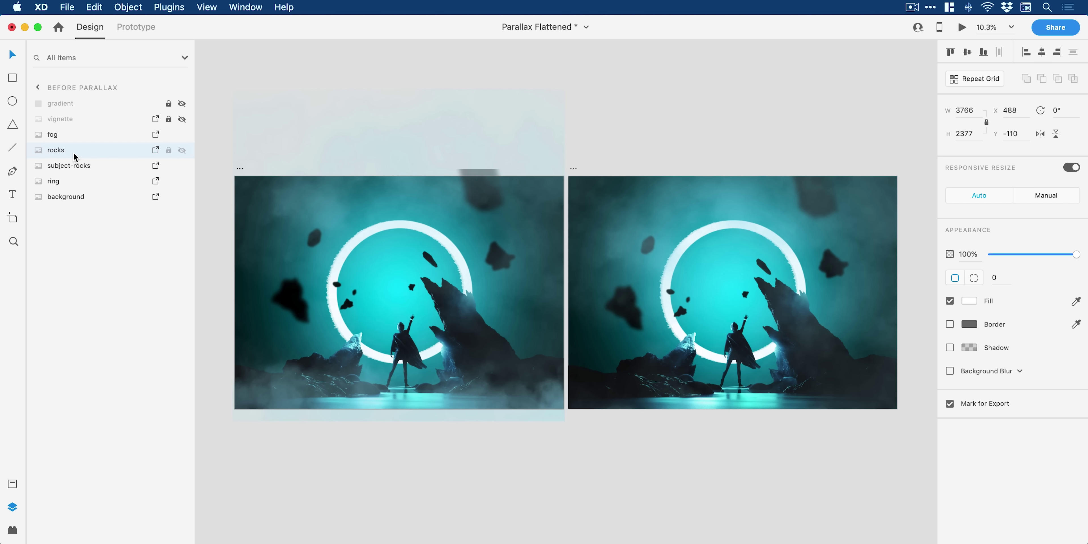
key(shift+Up)
key(shift+Up)
key(shift+Up)
key(shift+Up)
key(shift+Up)
key(shift+Up)
key(shift+Up)
key(shift+Up)
key(shift+Up)
key(shift+Up)
key(shift+Up)
key(shift+Up)
key(shift+Up)
key(shift+Up)
key(shift+Up)
key(shift+Up)
key(shift+Up)
key(shift+Up)
key(shift+Up)
key(shift+Up)
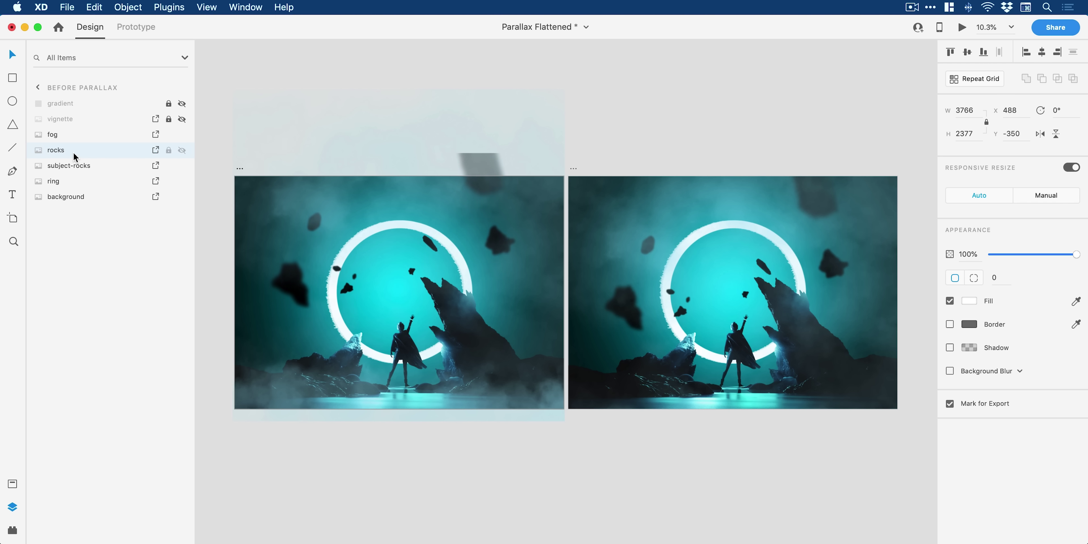
key(shift+Up)
key(shift+Up)
key(shift+Up)
key(shift+Up)
key(shift+Up)
key(shift+Up)
key(shift+Up)
key(shift+Up)
key(shift+Up)
key(shift+Up)
key(shift+Up)
key(shift+Up)
key(shift+Up)
key(shift+Up)
key(shift+Up)
key(shift+Up)
key(shift+Up)
key(shift+Up)
key(shift+Up)
key(shift+Up)
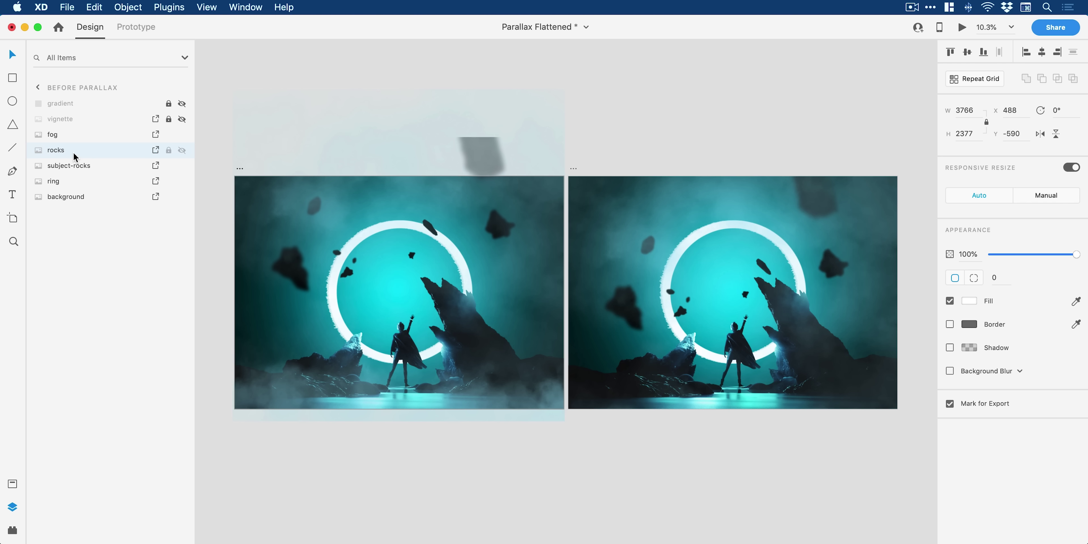
key(shift+Up)
key(shift+Up)
key(shift+Up)
key(shift+Up)
key(shift+Up)
key(shift+Up)
key(shift+Up)
key(shift+Up)
key(shift+Up)
key(shift+Up)
key(shift+Up)
key(shift+Up)
key(shift+Up)
key(shift+Up)
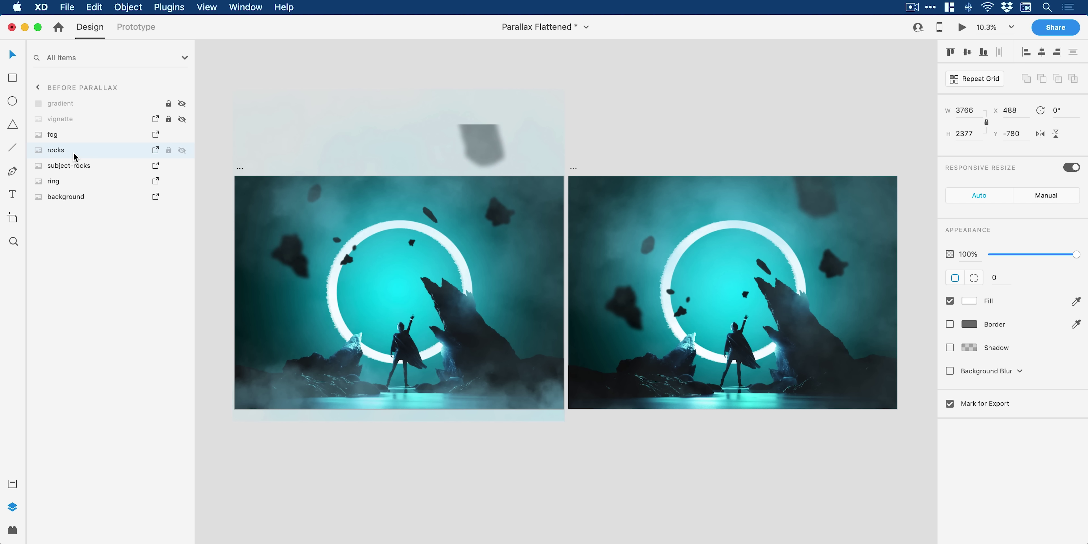
Move the subject-rocks layer of the Before Parallax artboard straight down to Y 1693.
key(z)
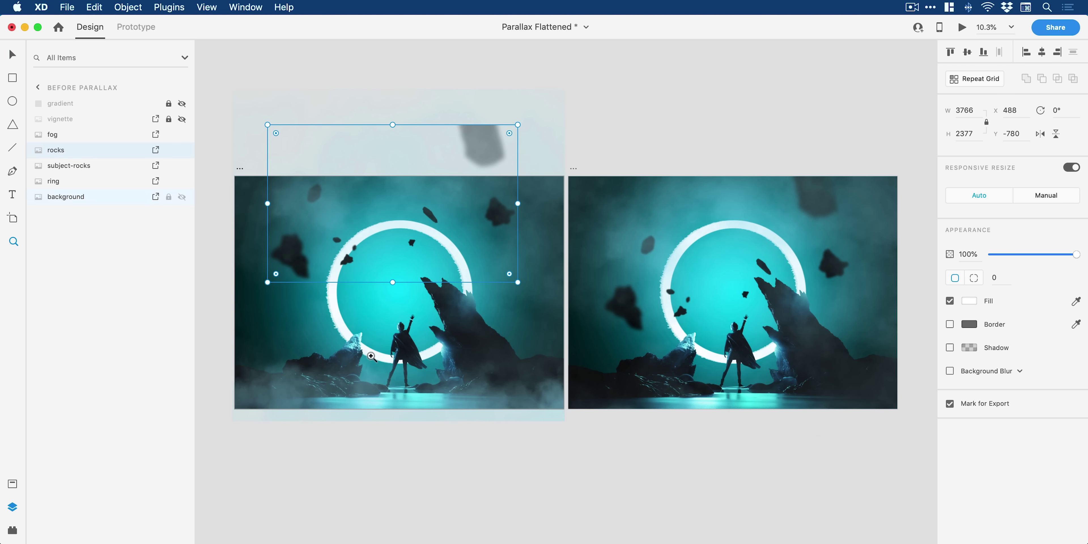
click(372, 353)
click(386, 339)
key(v)
scroll(767, 189, left, 3)
click(630, 313)
click(76, 167)
key(shift+Down)
key(shift+Down)
key(shift+Down)
key(shift+Down)
key(shift+Down)
key(shift+Down)
key(shift+Down)
key(shift+Down)
key(shift+Down)
key(shift+Down)
key(shift+Down)
key(shift+Down)
key(shift+Down)
key(shift+Down)
key(shift+Down)
key(shift+Down)
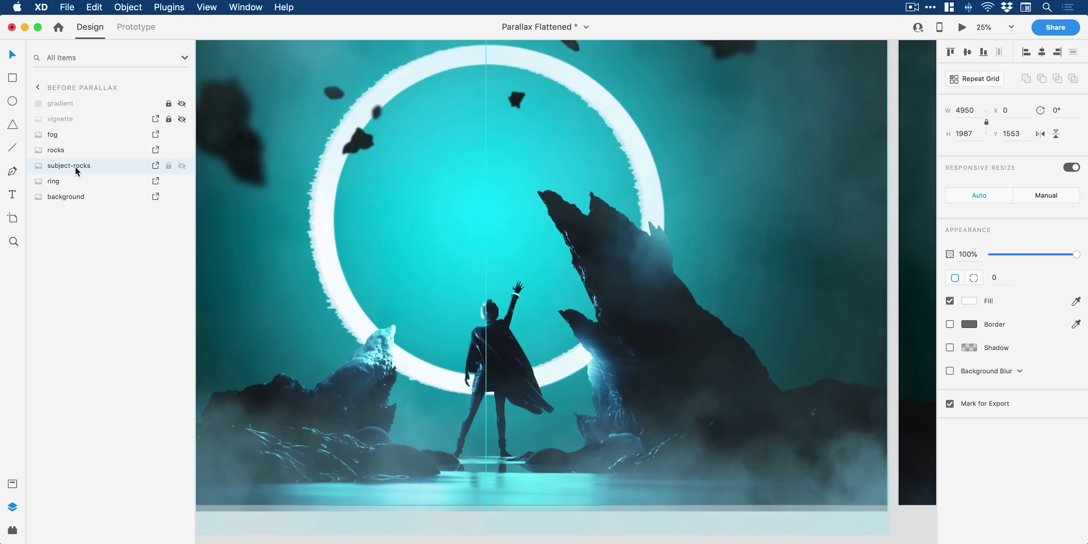
key(shift+Down)
key(shift+Down)
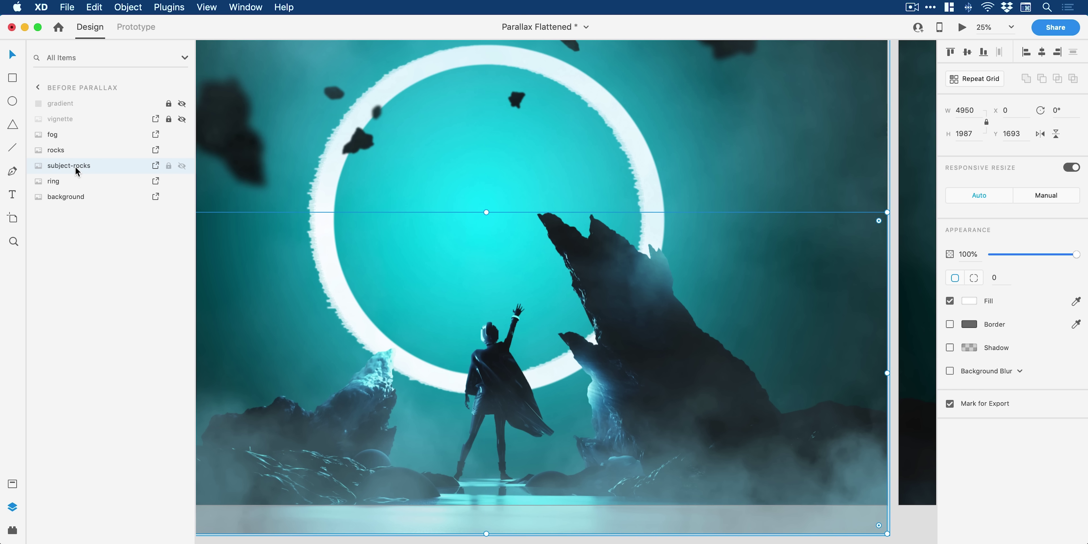
Scale the ring layer of the Before Parallax artboard down to about 577 by 565 and move it around the raised hand at X 2384, Y 2012.
click(76, 182)
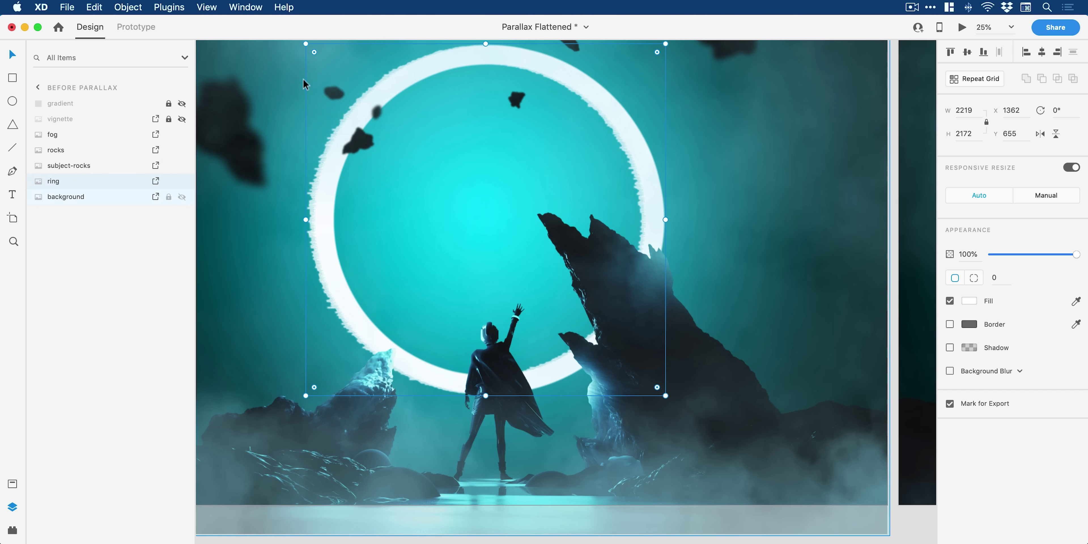
drag(304, 54, 571, 299)
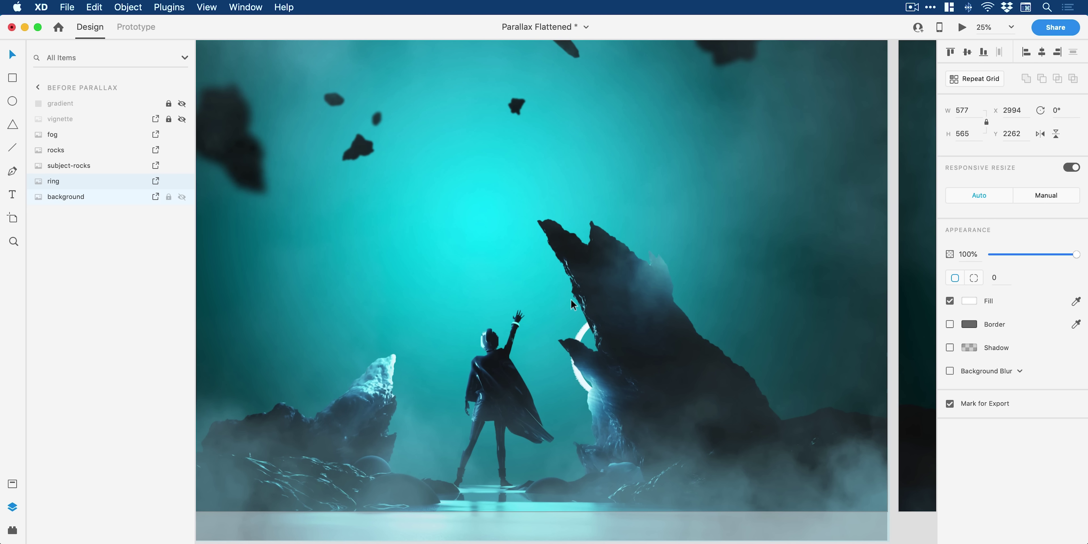
key(shift+Left)
key(shift+Left)
key(shift+Left)
key(shift+Left)
key(shift+Left)
key(shift+Left)
key(shift+Left)
key(shift+Left)
key(shift+Left)
key(shift+Left)
key(shift+Left)
key(shift+Left)
key(shift+Left)
key(shift+Left)
key(shift+Left)
key(shift+Left)
key(shift+Left)
key(shift+Left)
key(shift+Left)
key(shift+Left)
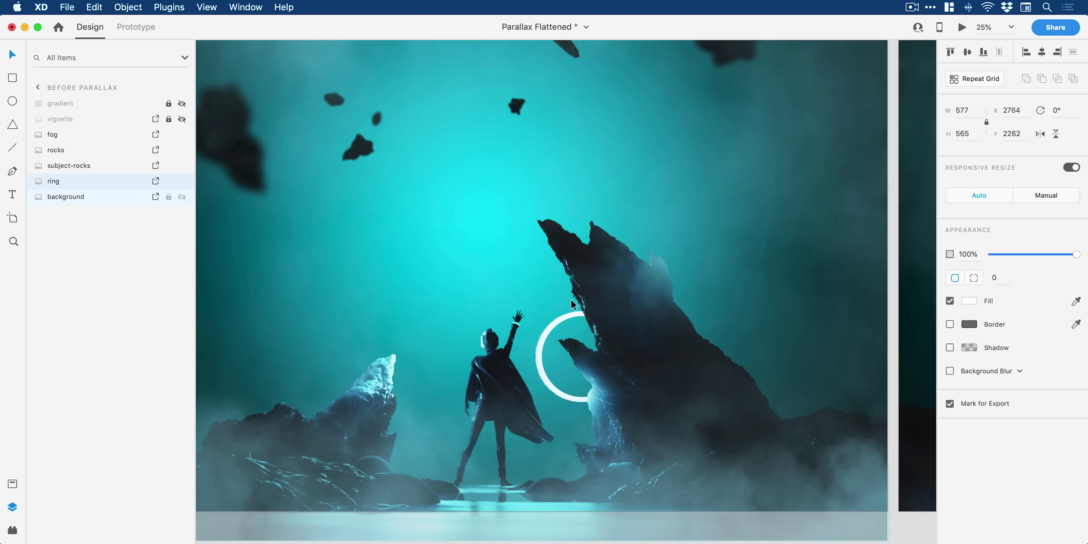
key(shift+Left)
key(shift+Left)
key(shift+Left)
key(shift+Left)
key(shift+Left)
key(shift+Left)
key(shift+Left)
key(shift+Left)
key(shift+Left)
key(shift+Left)
key(shift+Left)
key(shift+Left)
key(shift+Left)
key(shift+Left)
key(shift+Left)
key(shift+Left)
key(shift+Left)
key(shift+Left)
key(shift+Left)
key(shift+Left)
key(shift+Up)
key(shift+Left)
key(shift+Left)
key(shift+Left)
key(shift+Left)
key(shift+Left)
key(shift+Left)
key(shift+Left)
key(shift+Left)
key(shift+Left)
key(shift+Left)
key(shift+Up)
key(shift+Up)
key(shift+Up)
key(shift+Up)
key(shift+Up)
key(shift+Up)
key(shift+Up)
key(shift+Up)
key(shift+Up)
key(shift+Up)
key(shift+Up)
key(shift+Up)
key(shift+Up)
key(shift+Up)
key(shift+Up)
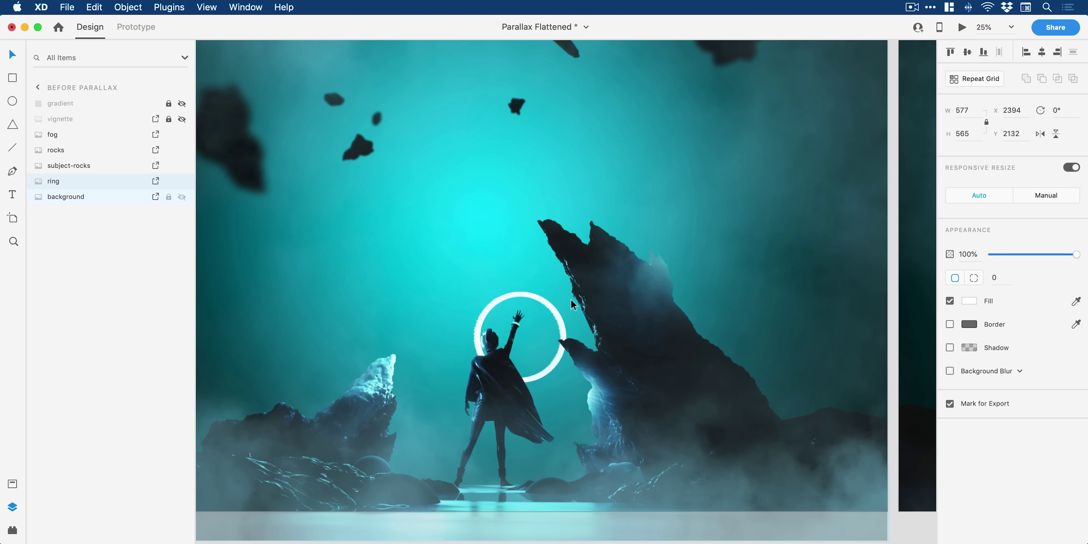
key(shift+Up)
key(shift+Up)
key(shift+Up)
key(shift+Up)
key(shift+Up)
key(shift+Up)
key(shift+Up)
key(shift+Up)
key(shift+Up)
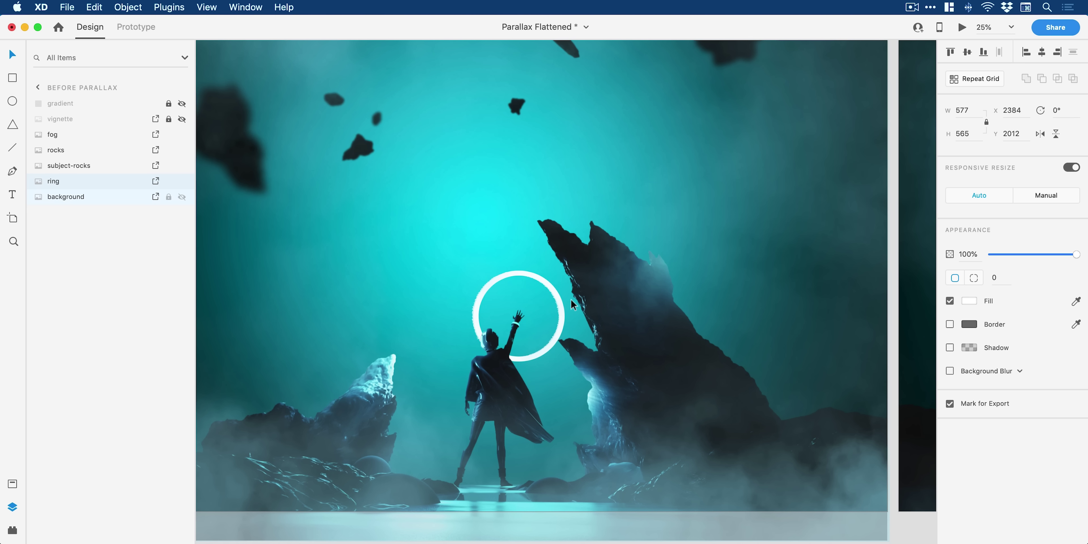
Shrink the ring proportionally about its centre to about 17 by 17, hiding it behind the figure's raised hand.
drag(565, 273, 528, 314)
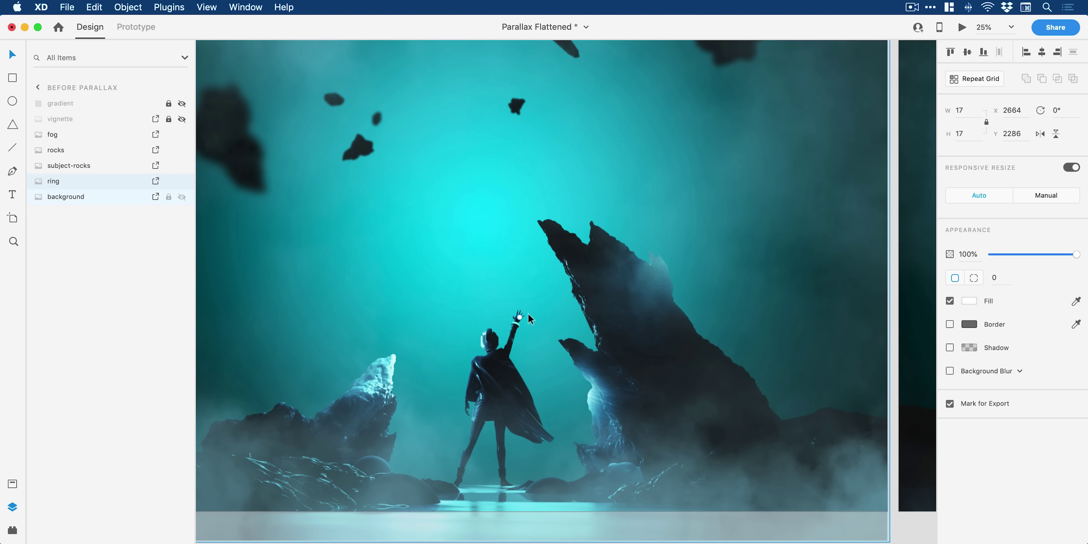
click(533, 311)
key(super+0)
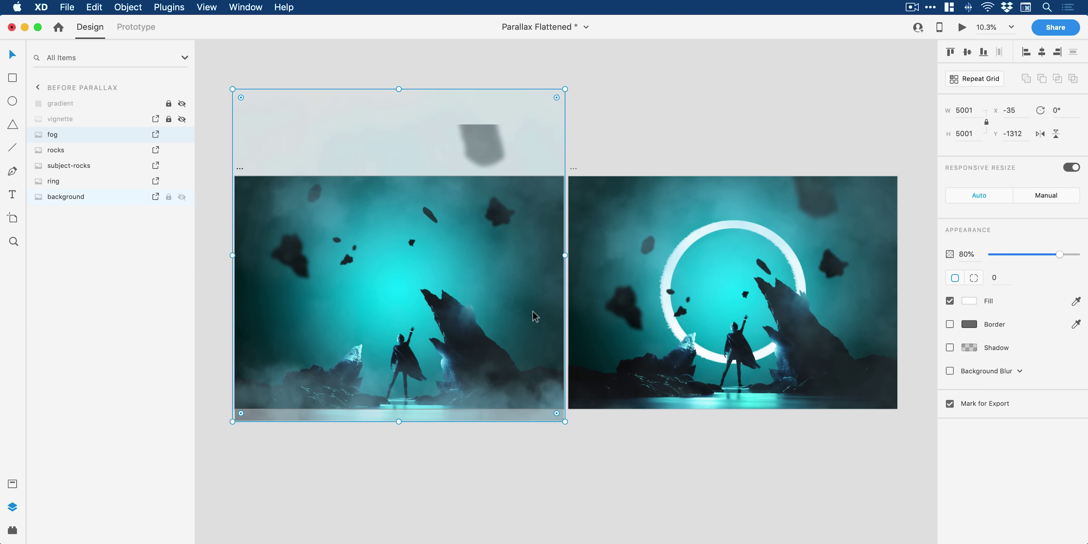
click(667, 117)
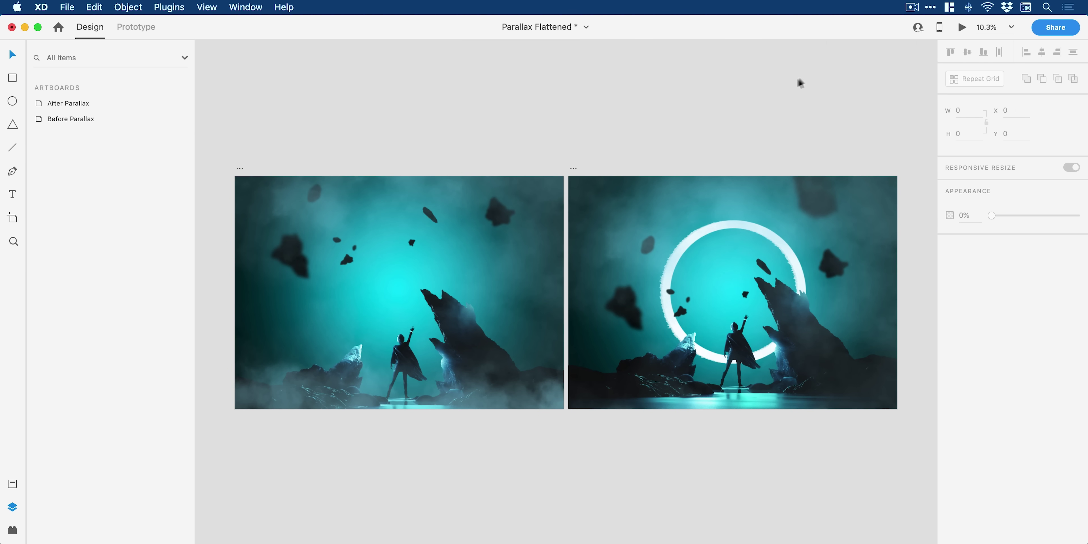
Preview the prototype in a smaller window, play the transition between the artboards, and close the preview.
click(963, 28)
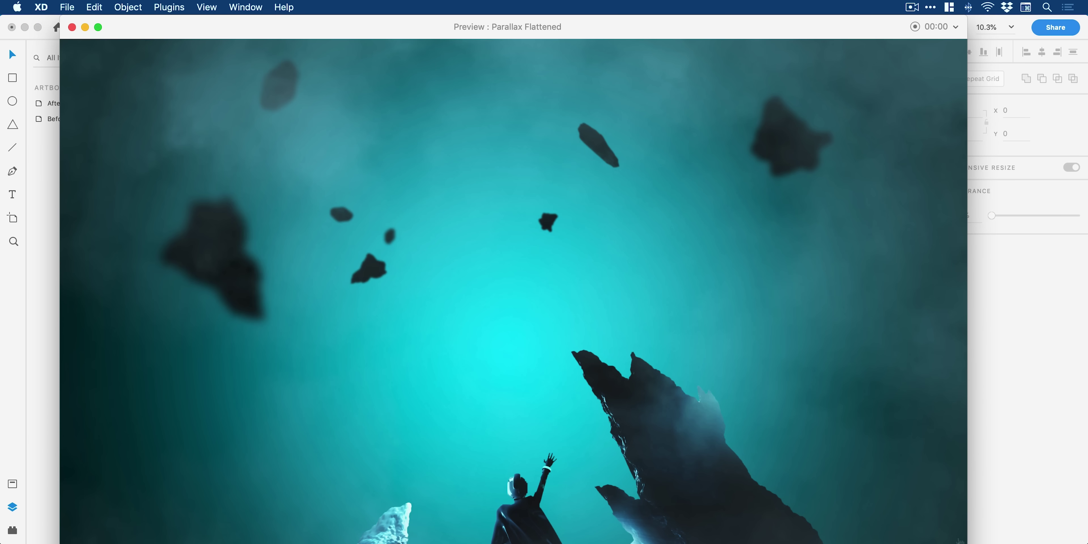
drag(967, 543, 737, 518)
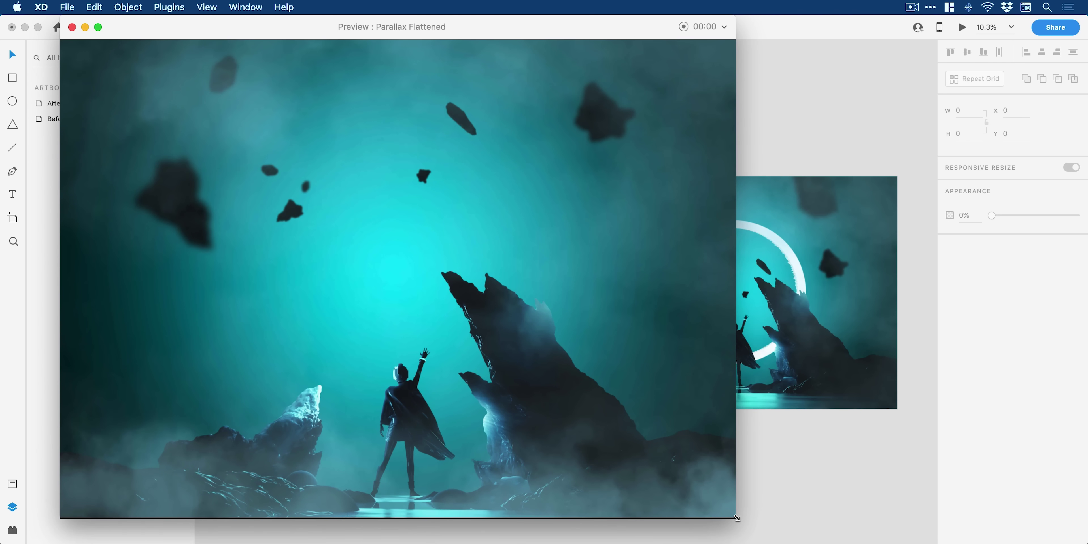
click(431, 285)
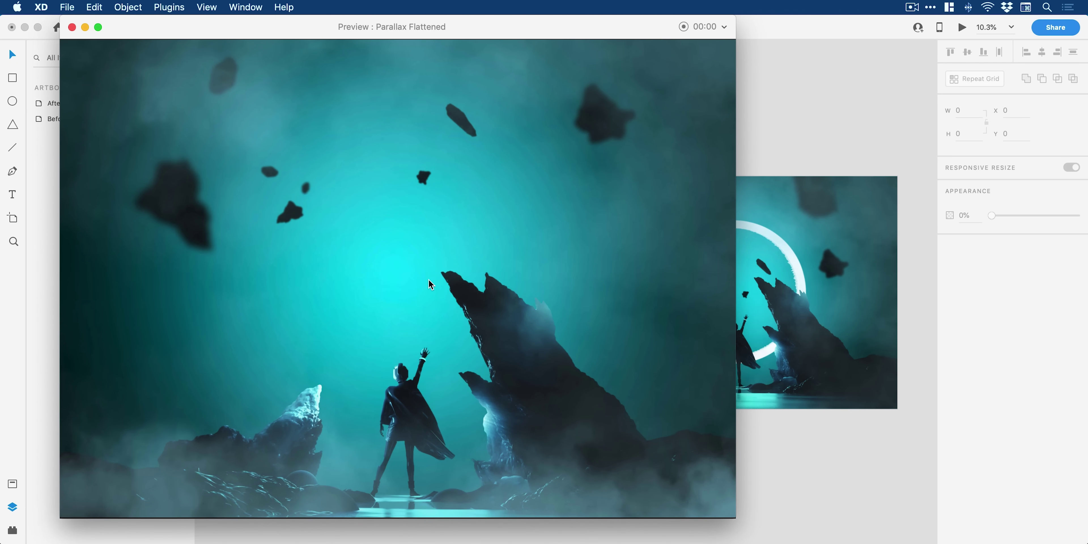
key(super+w)
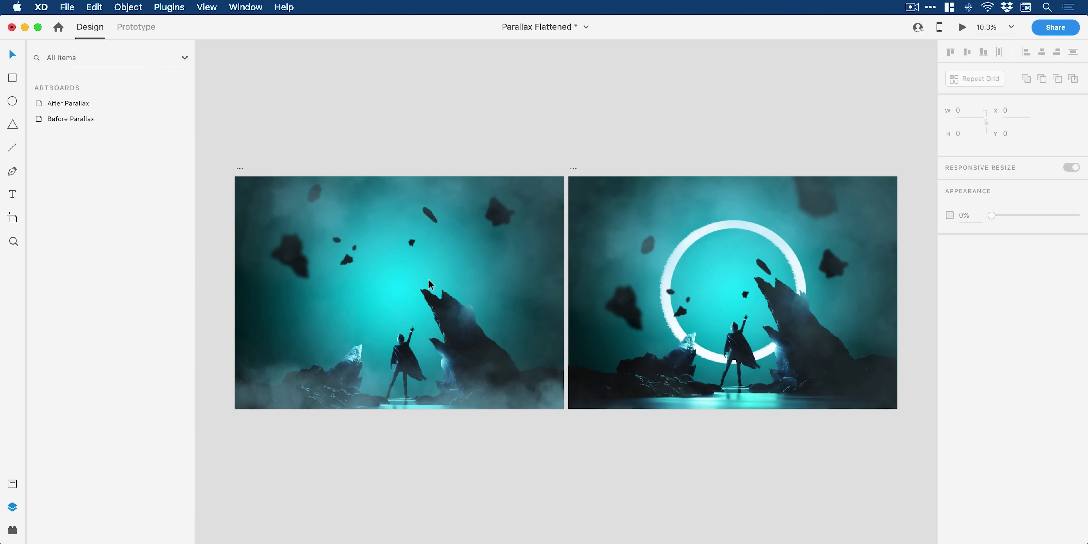
Show the hidden vignette and gradient layers on both the Before Parallax and After Parallax artboards.
click(428, 279)
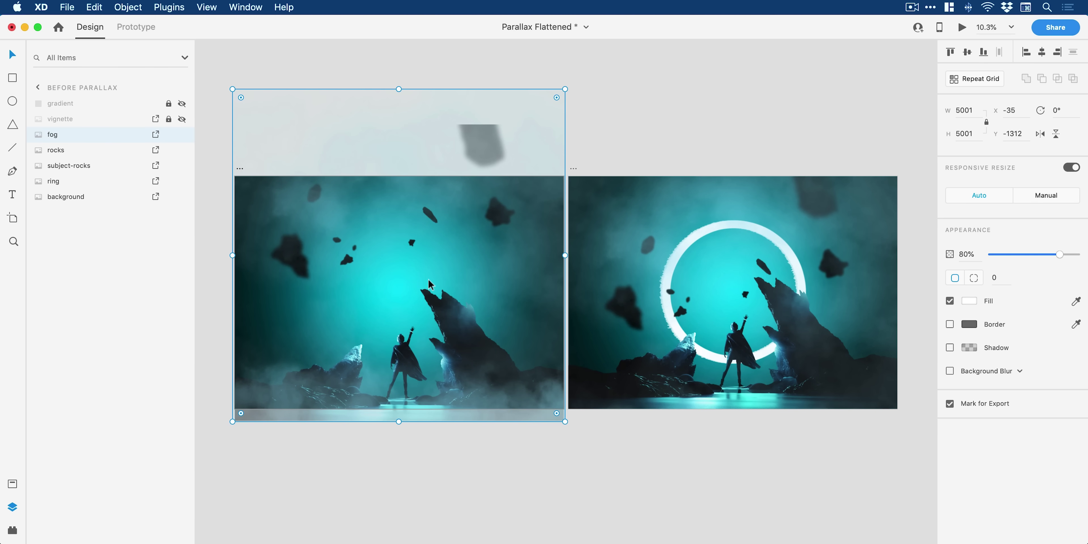
click(182, 120)
click(182, 105)
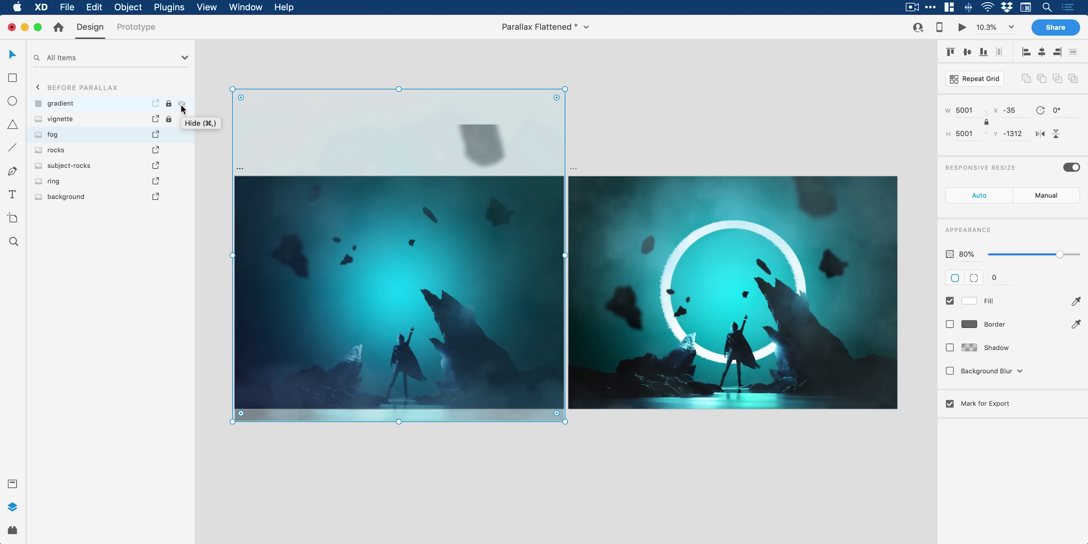
drag(368, 146, 702, 189)
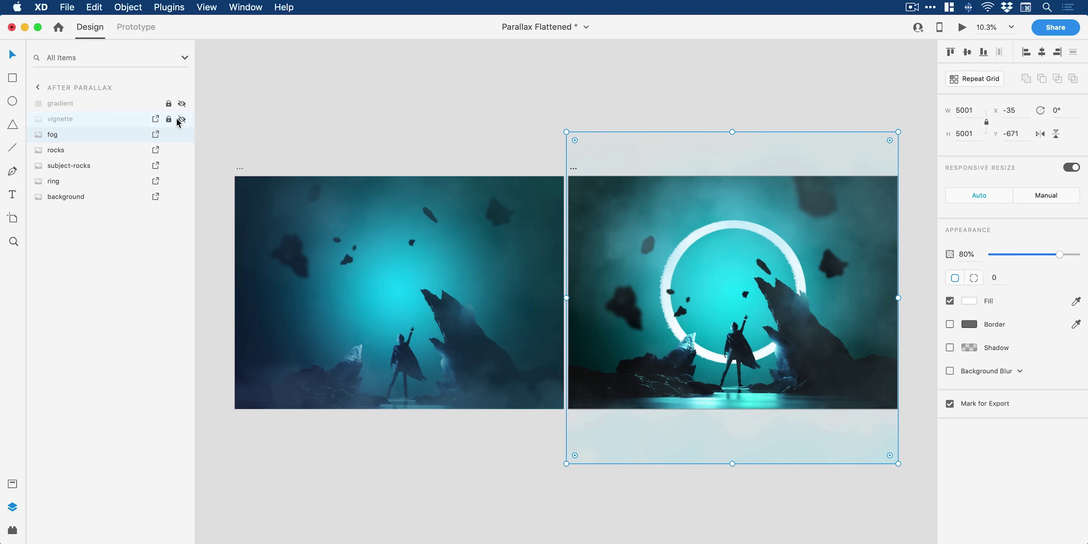
click(182, 120)
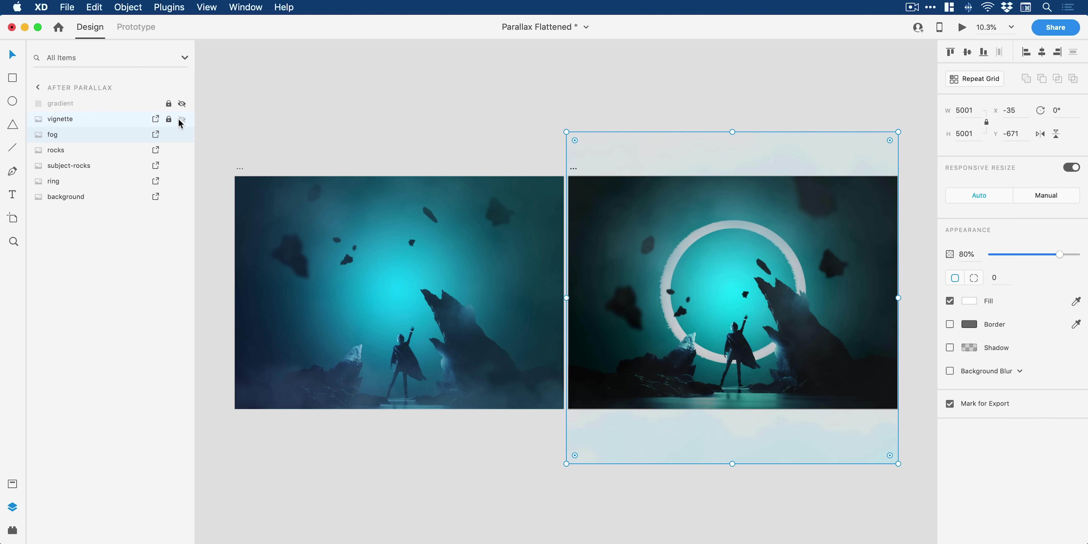
click(182, 104)
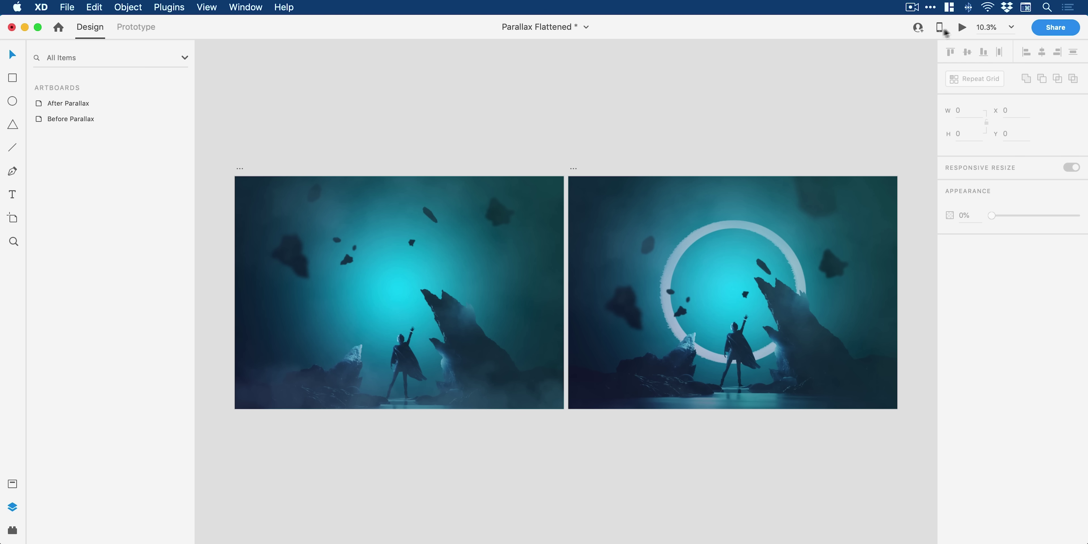
Preview the prototype in a smaller window and play the parallax animation back and forth several times.
click(962, 26)
drag(967, 507, 726, 508)
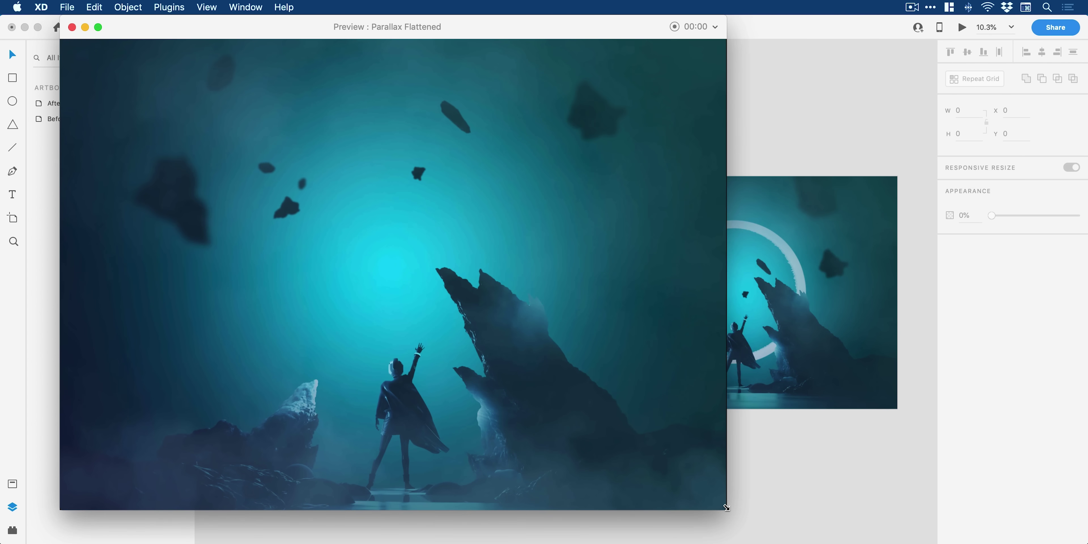
click(378, 258)
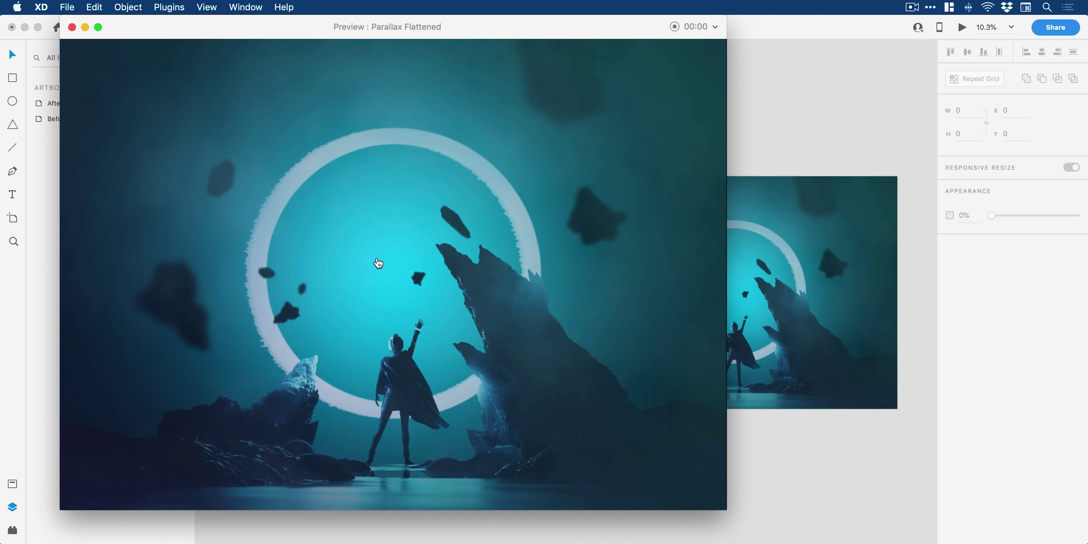
click(378, 262)
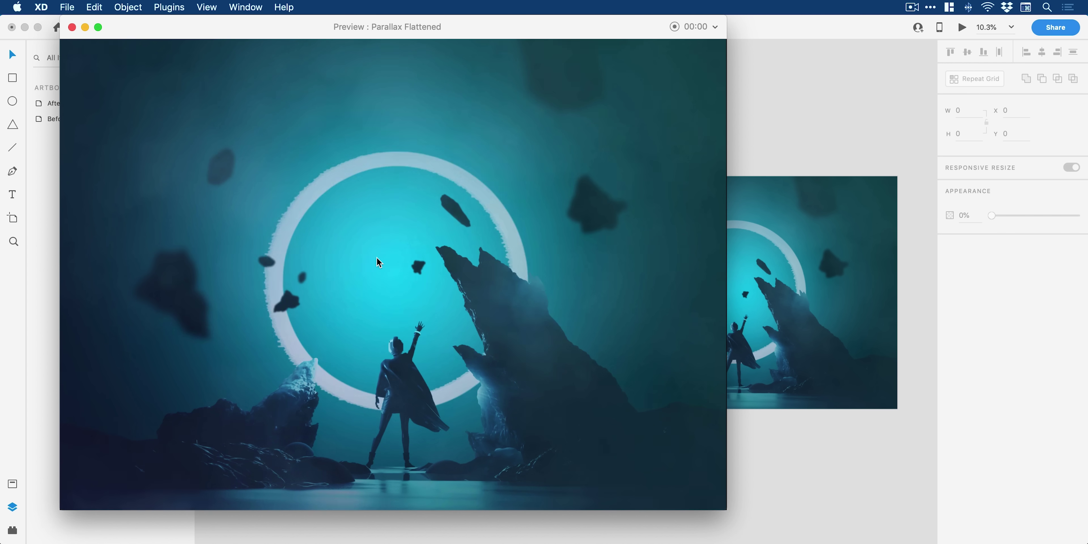
click(377, 257)
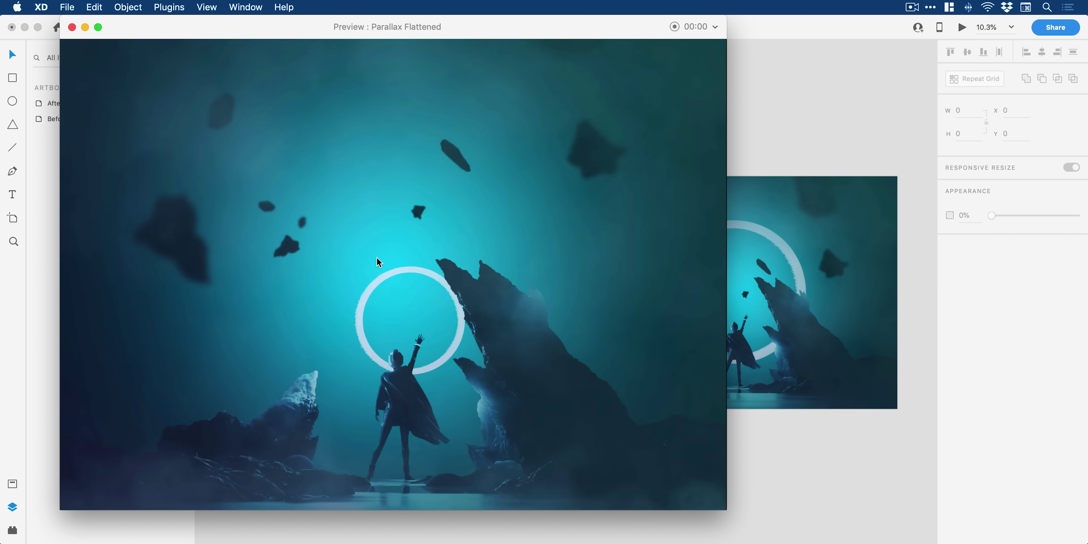
click(377, 258)
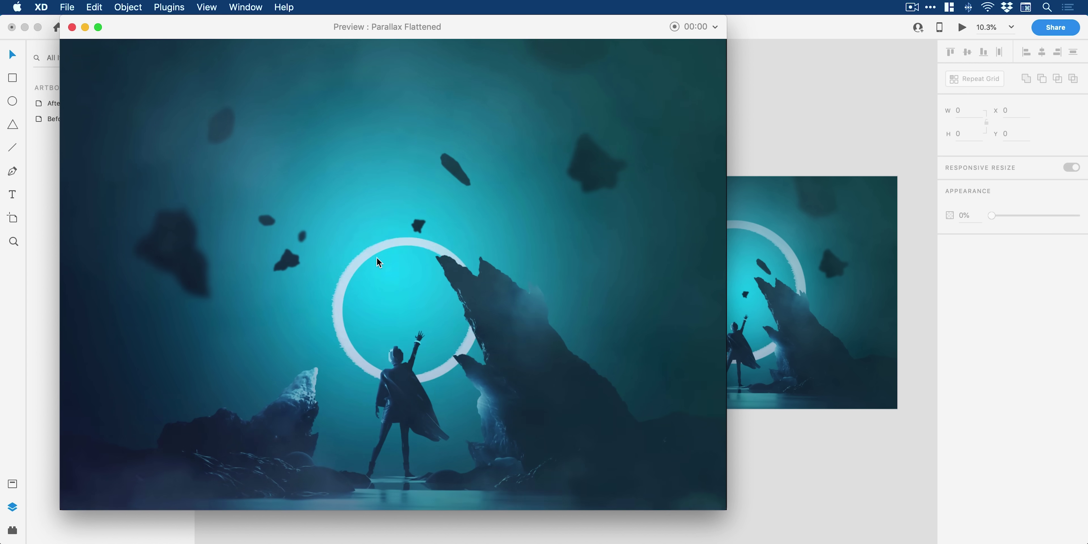
click(378, 263)
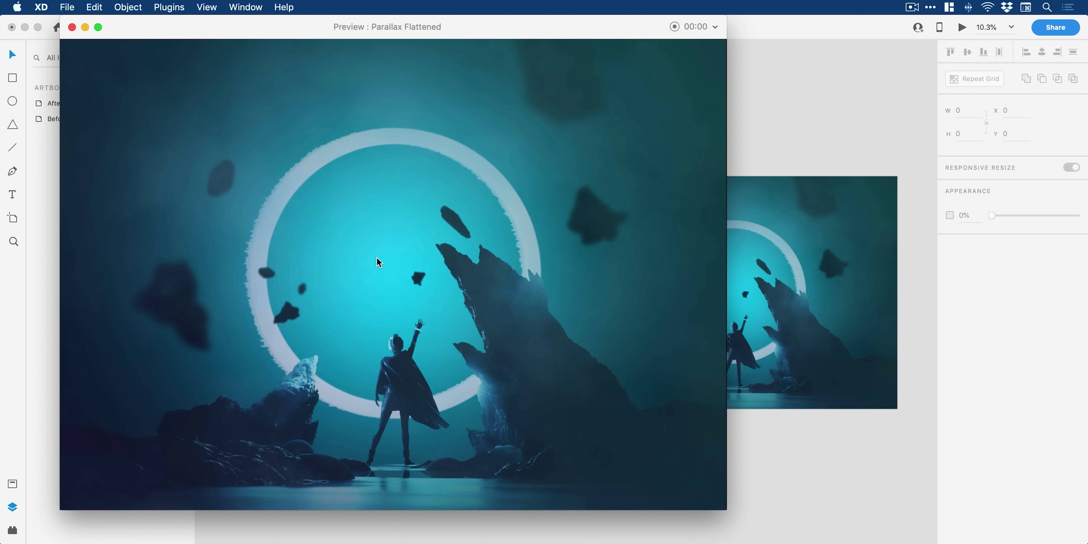
click(376, 258)
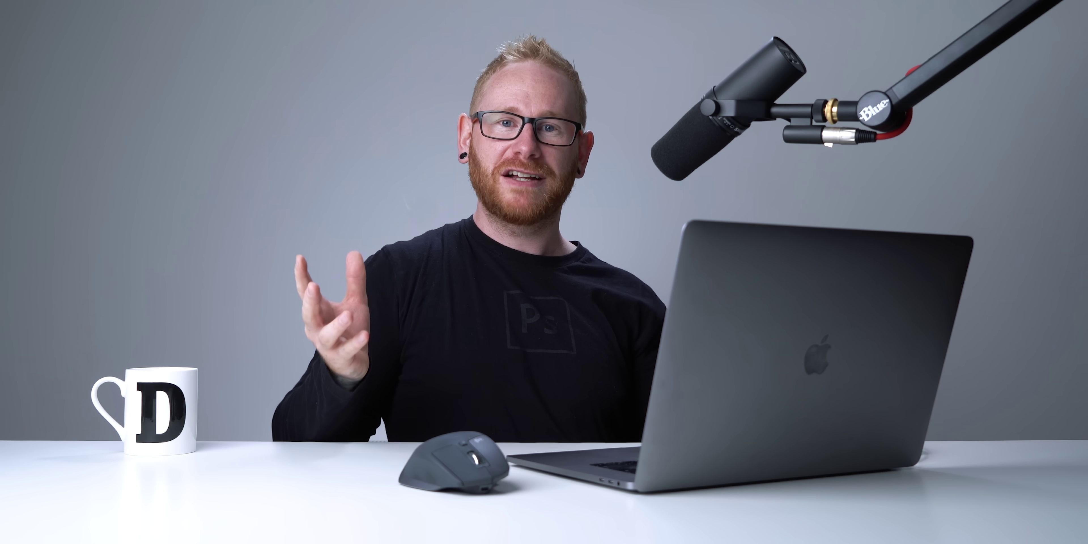